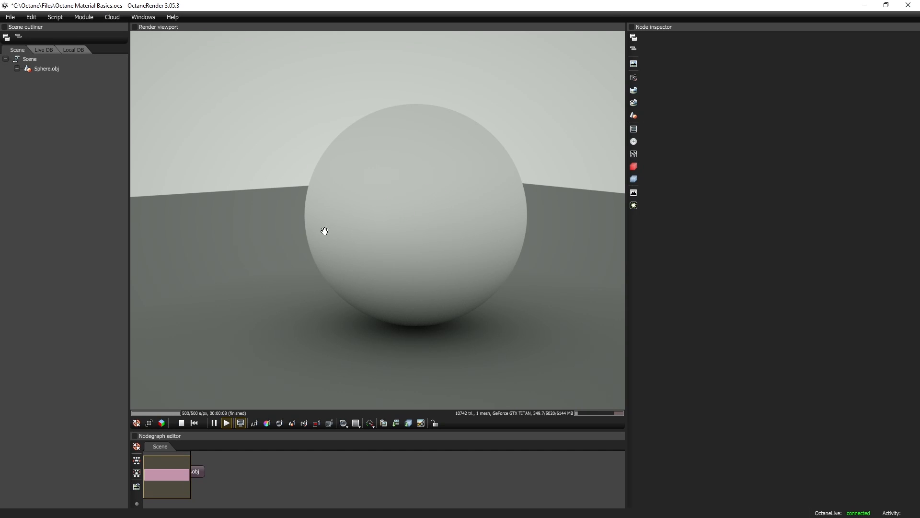
Change the scene's environment from a texture environment to Daylight
left_click(634, 91)
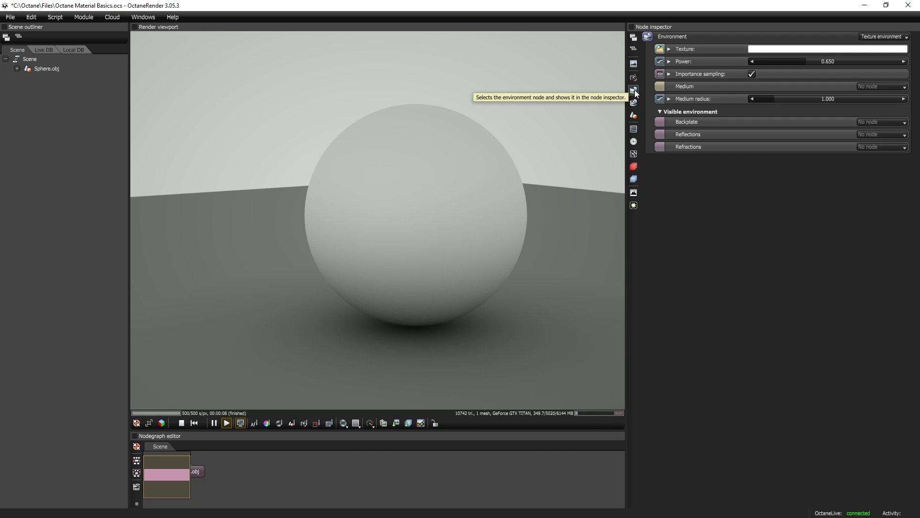
left_click(890, 37)
left_click(878, 45)
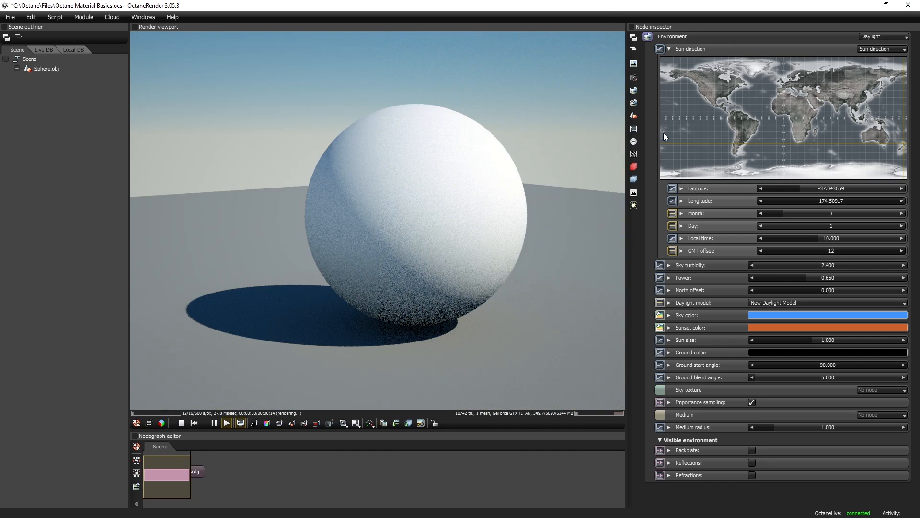
Adjust the sun direction by setting the location to about latitude 24.16 and longitude -135.96 on the world map
left_click_drag(533, 272, 489, 260)
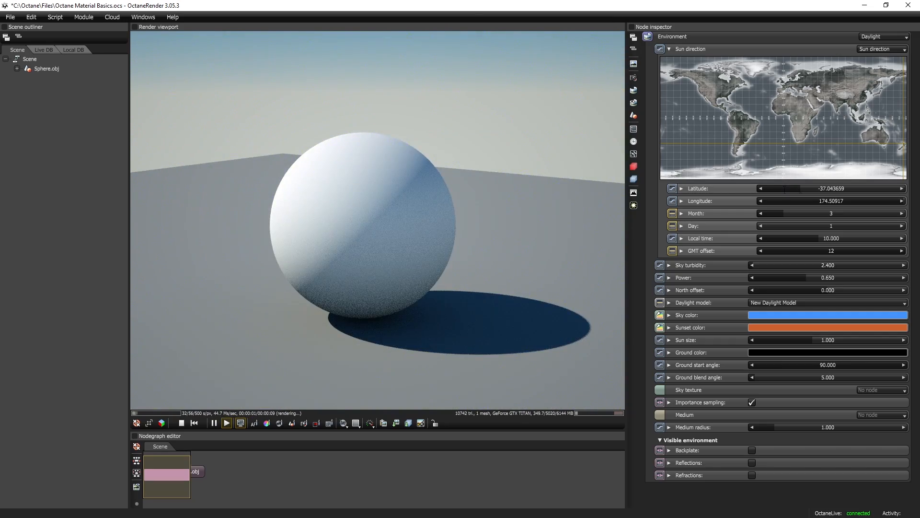
left_click_drag(803, 188, 810, 187)
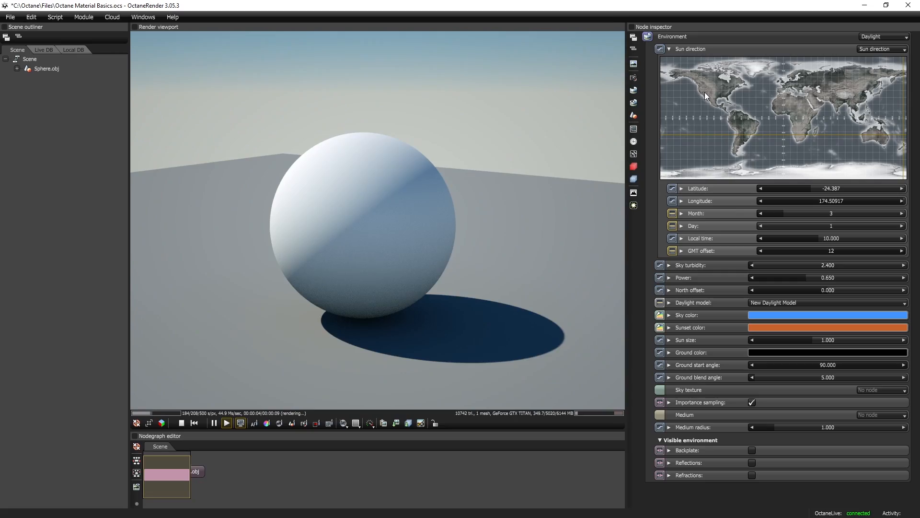
mouse_move(704, 92)
left_mouse_down()
mouse_move(694, 108)
mouse_move(714, 104)
mouse_move(733, 122)
mouse_move(690, 100)
left_mouse_up()
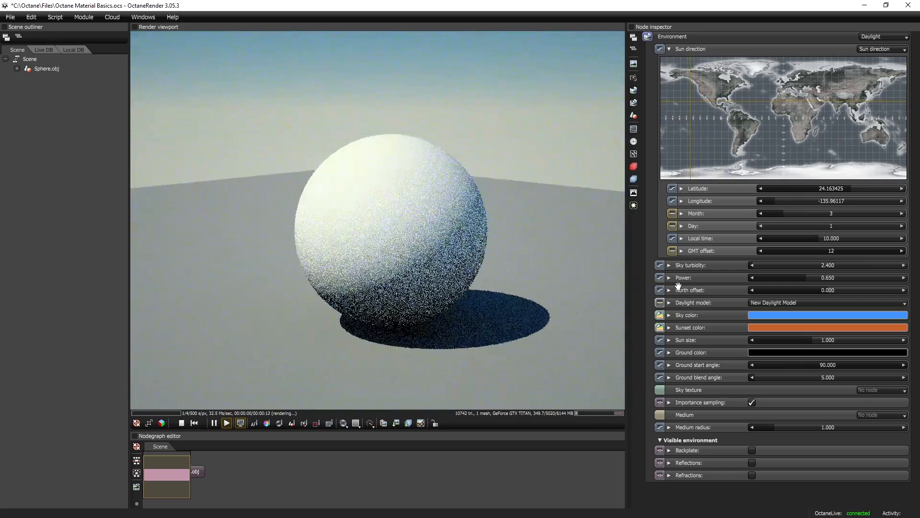
right_click_drag(490, 272, 479, 269)
scroll(474, 289, "up", 2)
left_click_drag(475, 289, 510, 293)
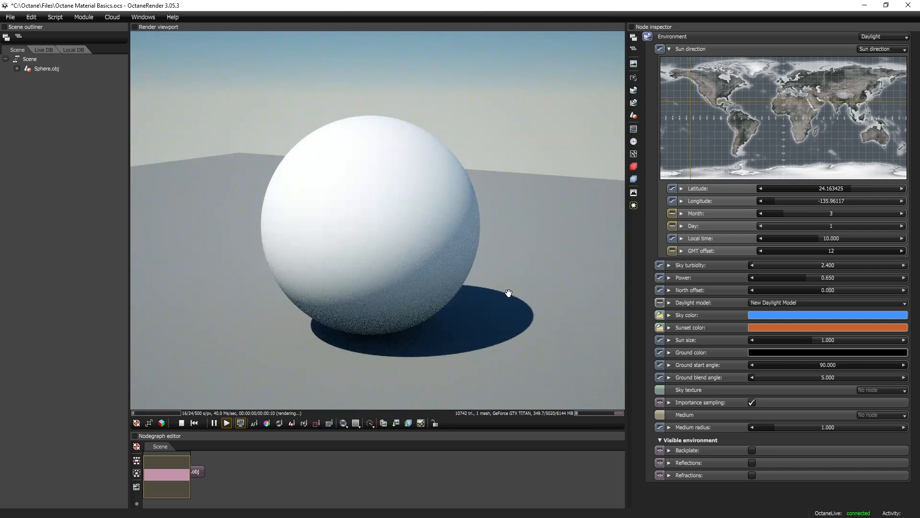
Rename the 01___Default material of the Sphere.obj mesh as Sphere and change its type to Glossy
left_click(634, 116)
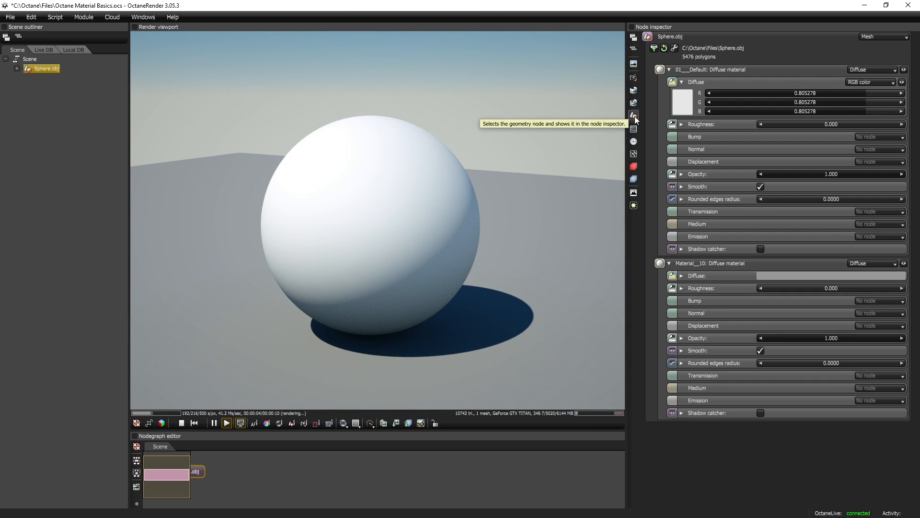
double_click(735, 69)
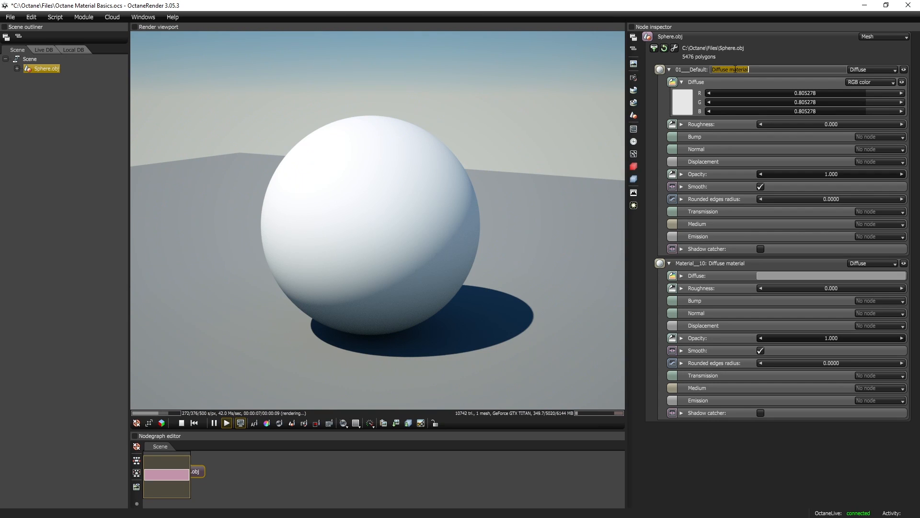
type("Sphere")
key("Return")
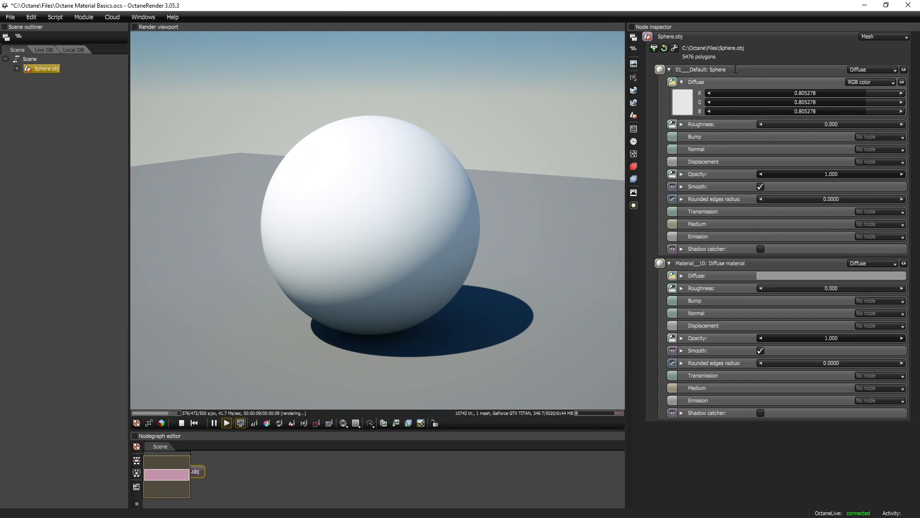
left_click(878, 70)
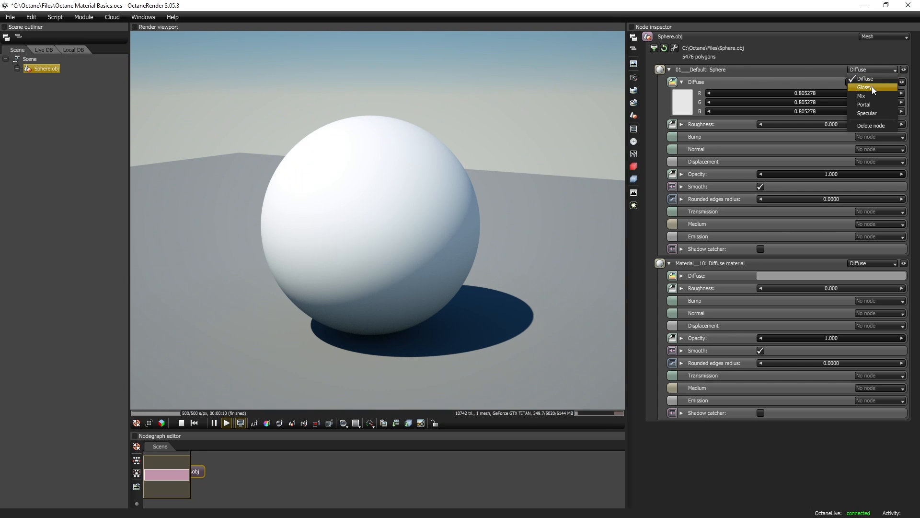
left_click(872, 87)
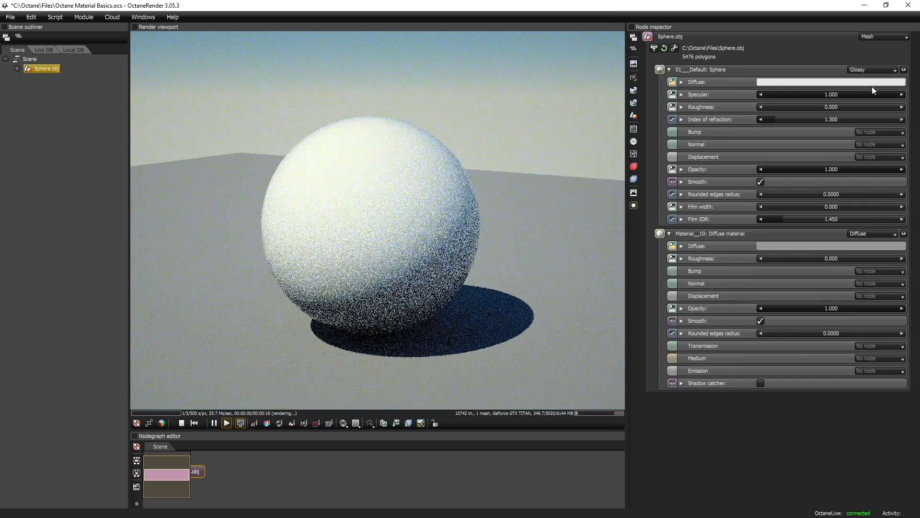
Assign the TilesOnyxOpaloBlack001_COL_4K texture as an RGB image to the Sphere material's diffuse channel
left_click(682, 83)
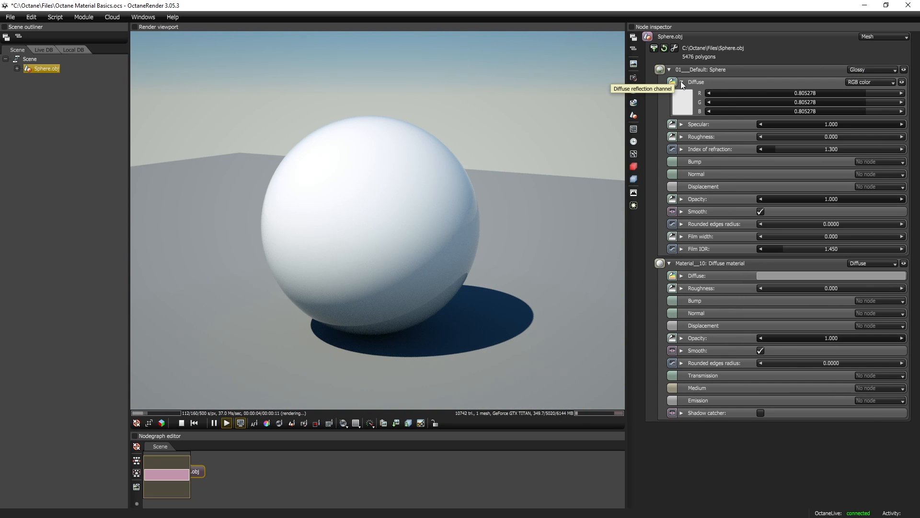
left_click(876, 81)
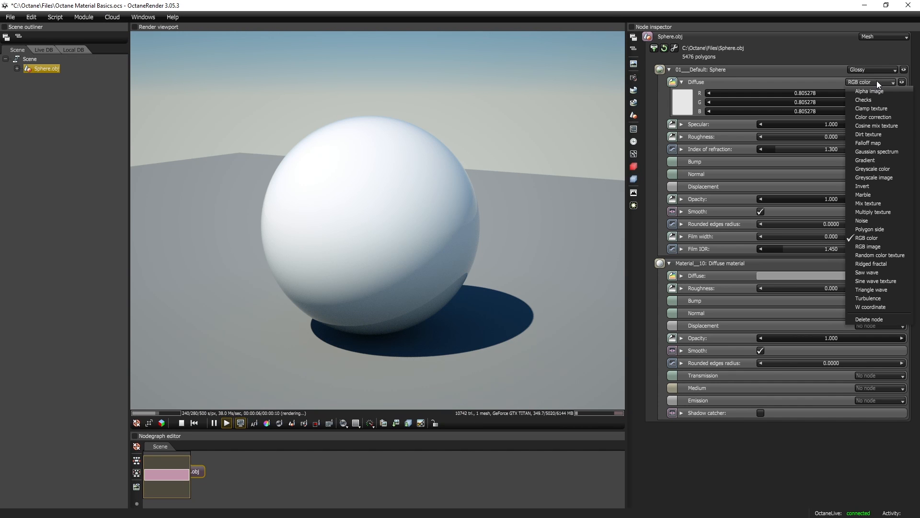
left_click(869, 247)
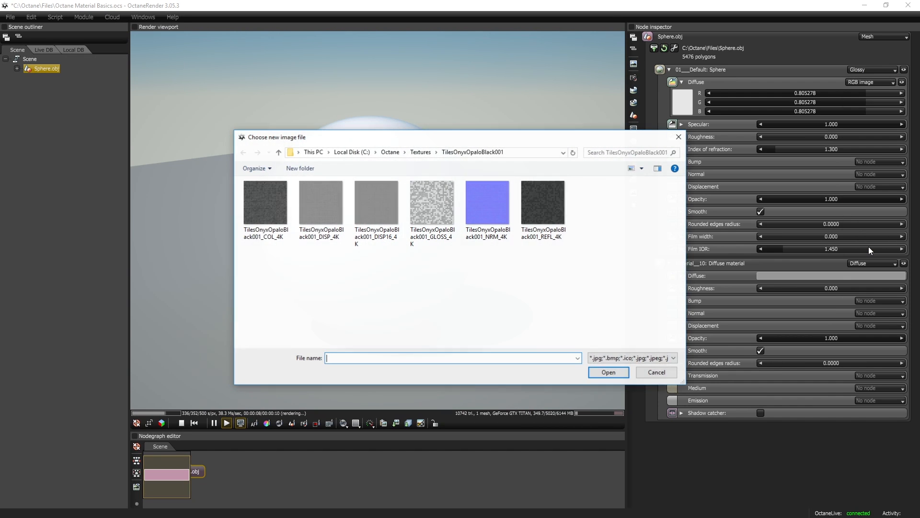
double_click(263, 207)
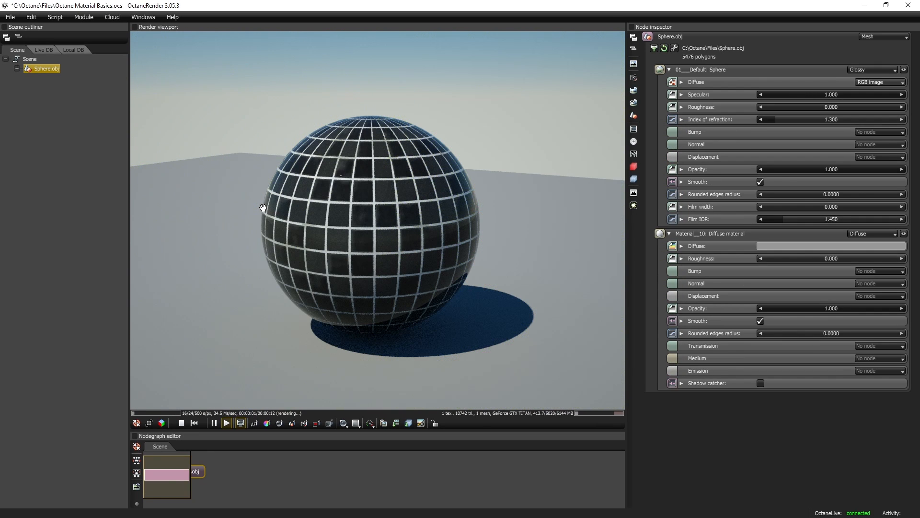
Assign TilesOnyxOpaloBlack001_REFL_4K as a greyscale image to the Sphere material's specular channel and invert it
left_click(682, 95)
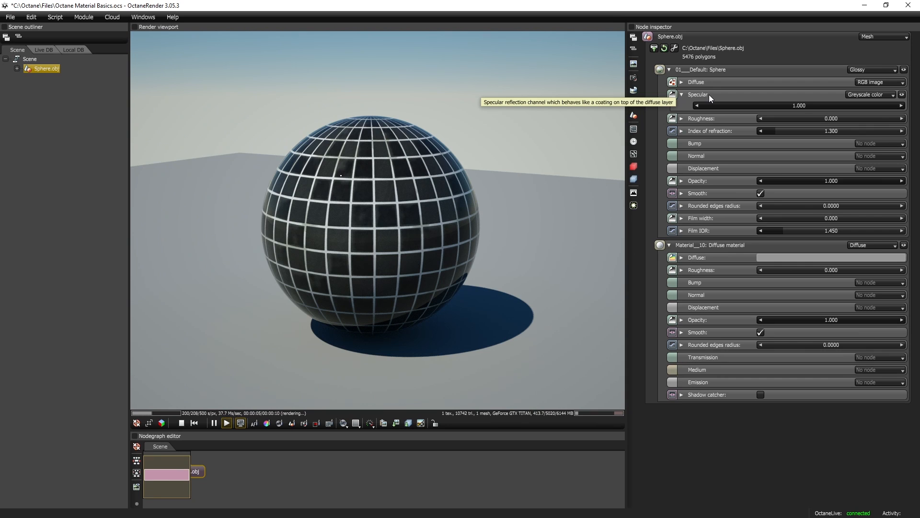
left_click(880, 95)
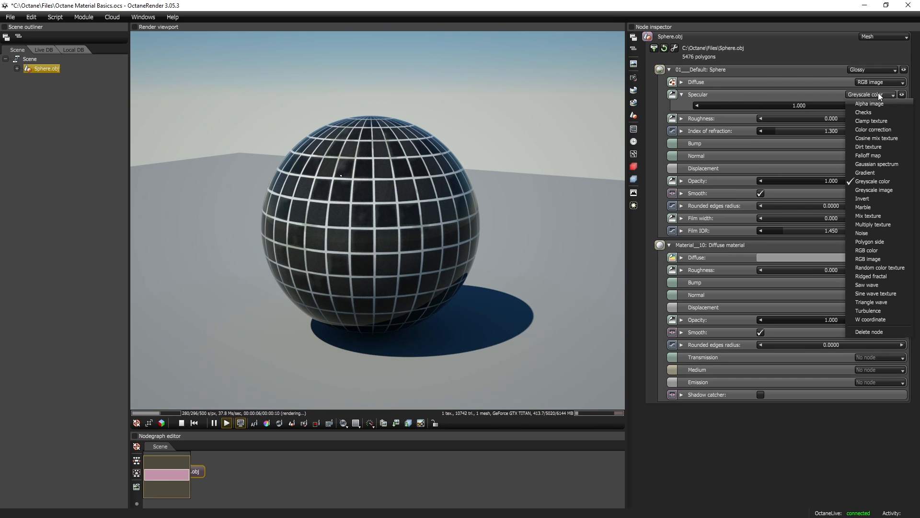
left_click(878, 189)
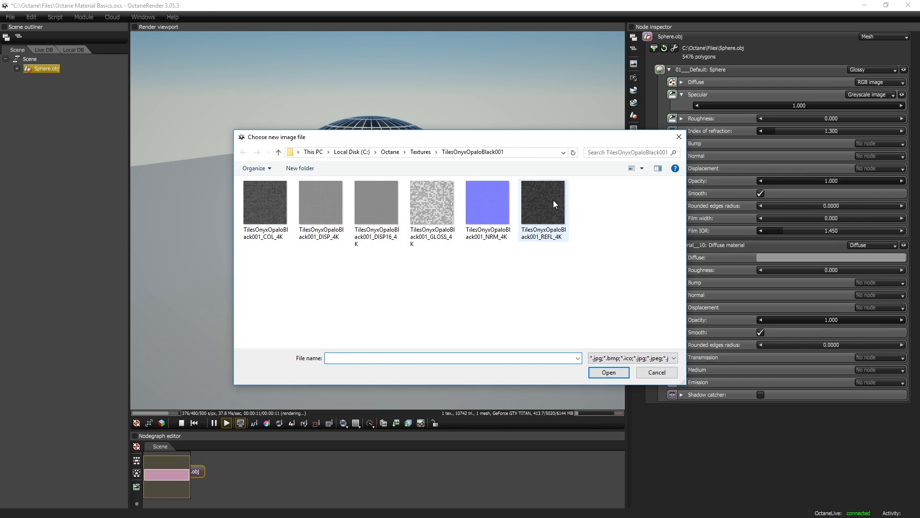
double_click(553, 201)
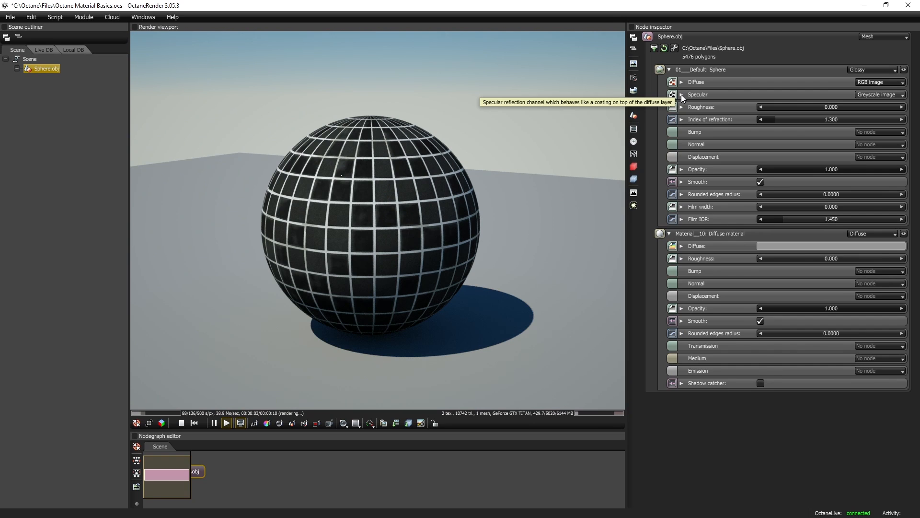
left_click(681, 94)
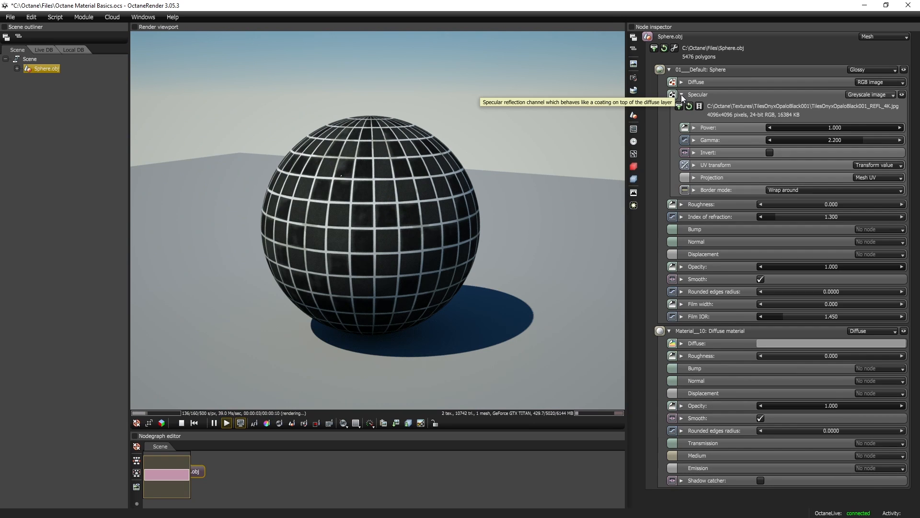
left_click(769, 152)
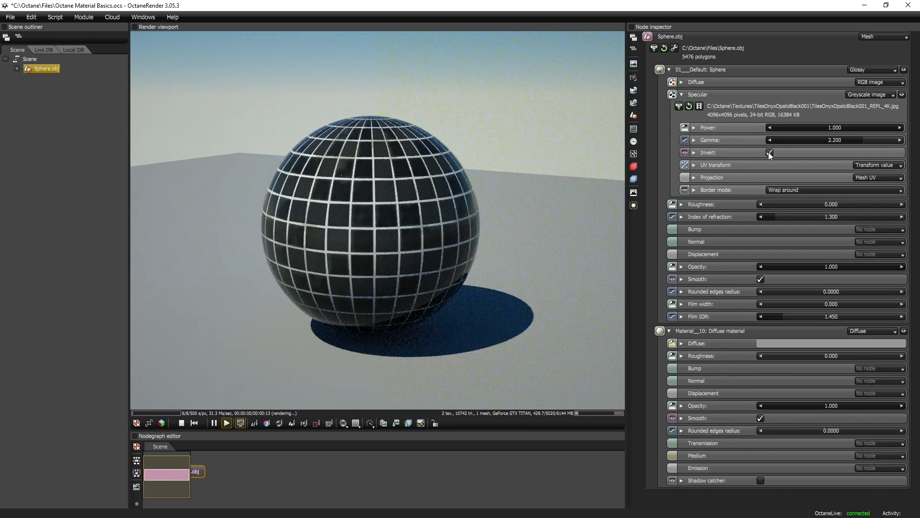
left_click(681, 95)
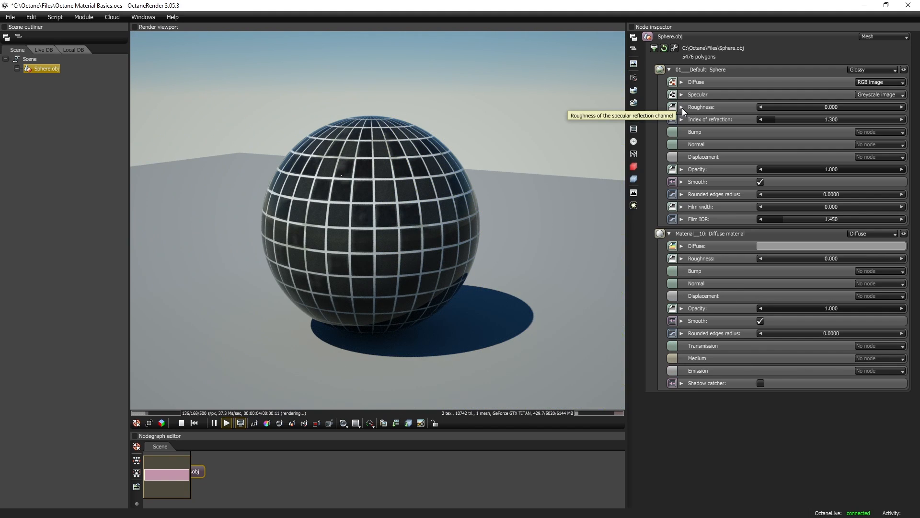
Assign TilesOnyxOpaloBlack001_GLOSS_4K as a greyscale image to the Sphere material's roughness channel and invert it
left_click(682, 106)
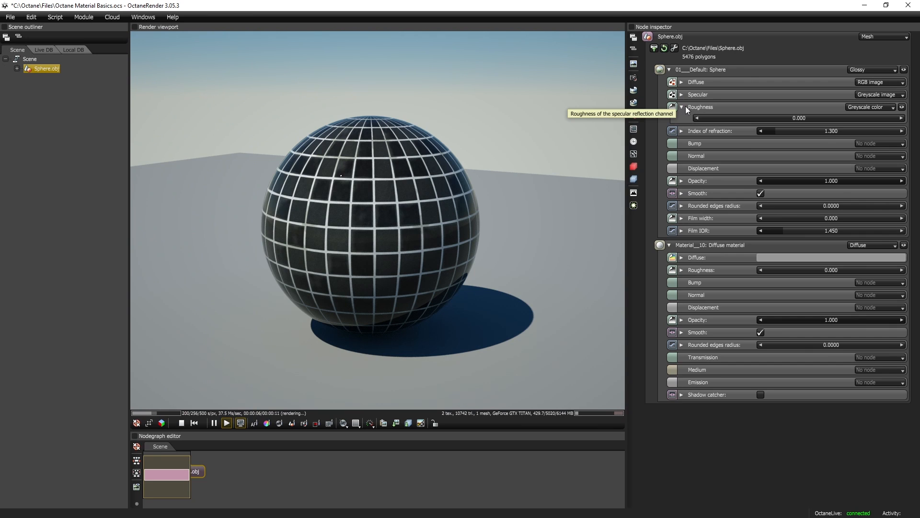
left_click(878, 106)
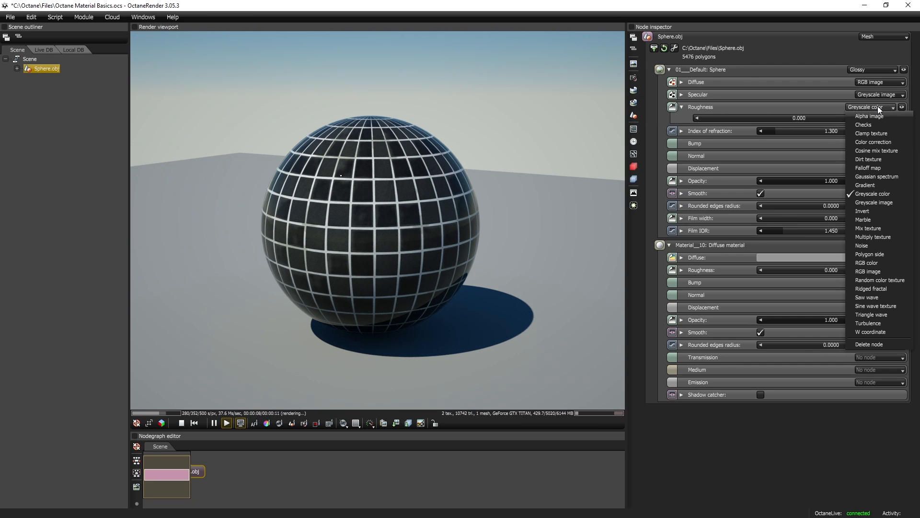
left_click(875, 203)
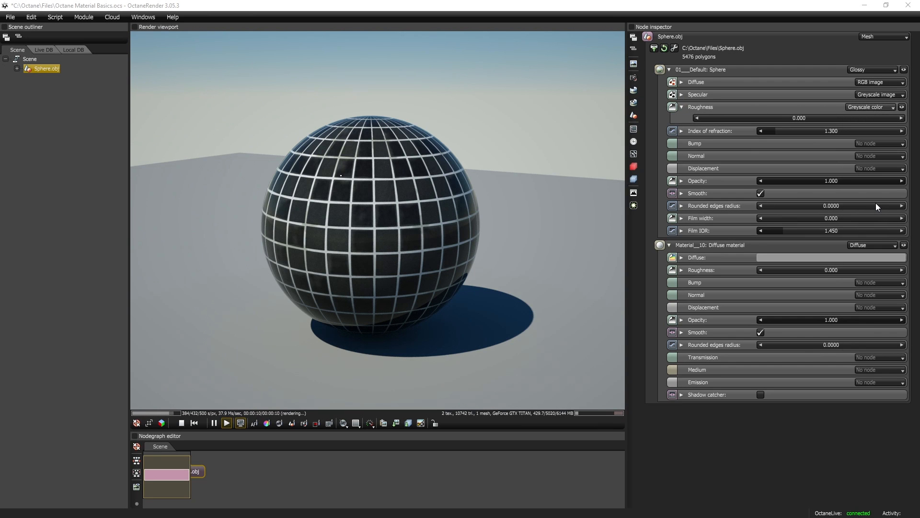
double_click(435, 204)
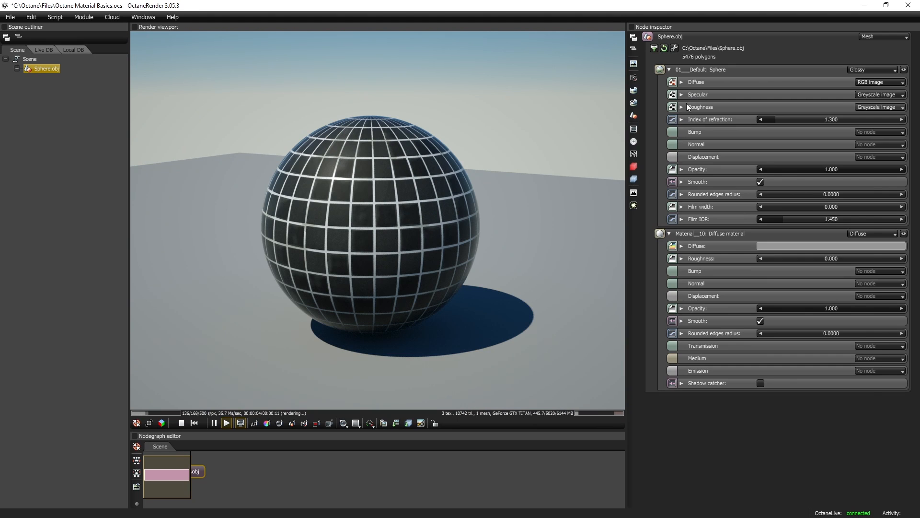
left_click(682, 106)
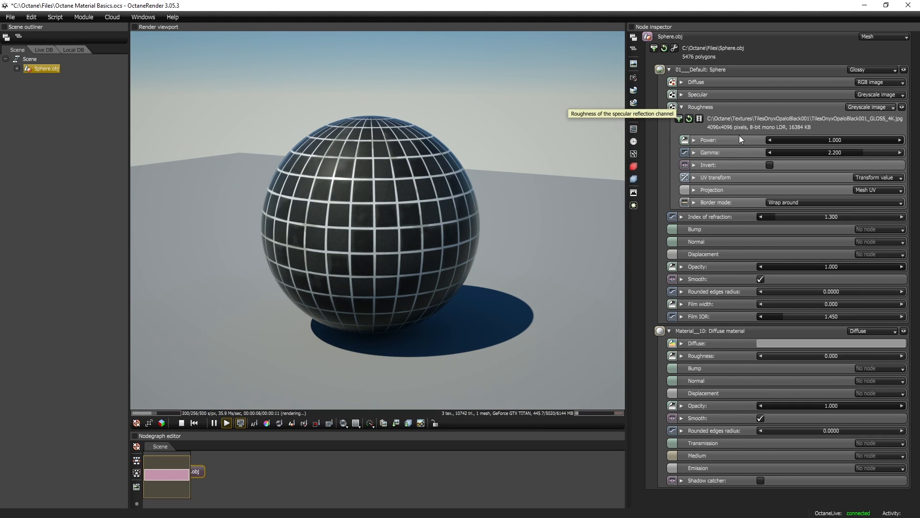
left_click(769, 165)
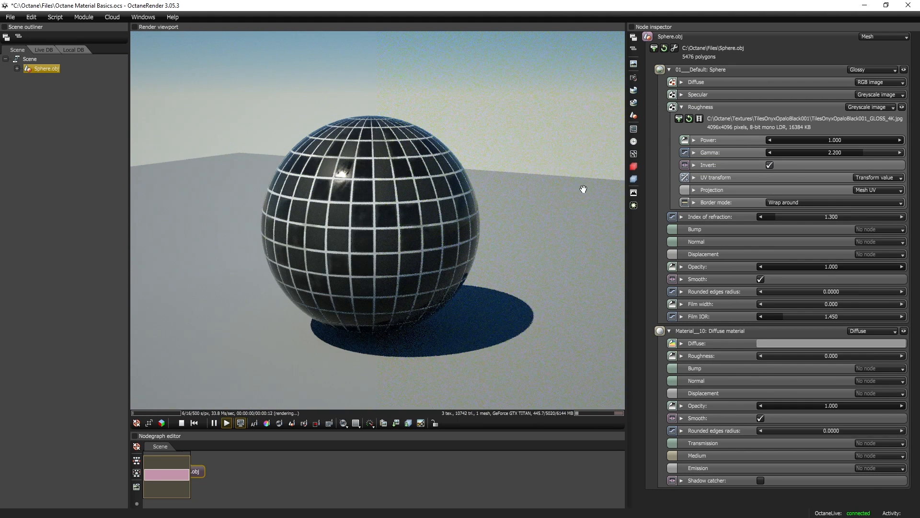
Assign the TilesOnyxOpaloBlack001_NRM_4K texture as an RGB image to the Sphere material's normal channel
left_click_drag(348, 183, 380, 195)
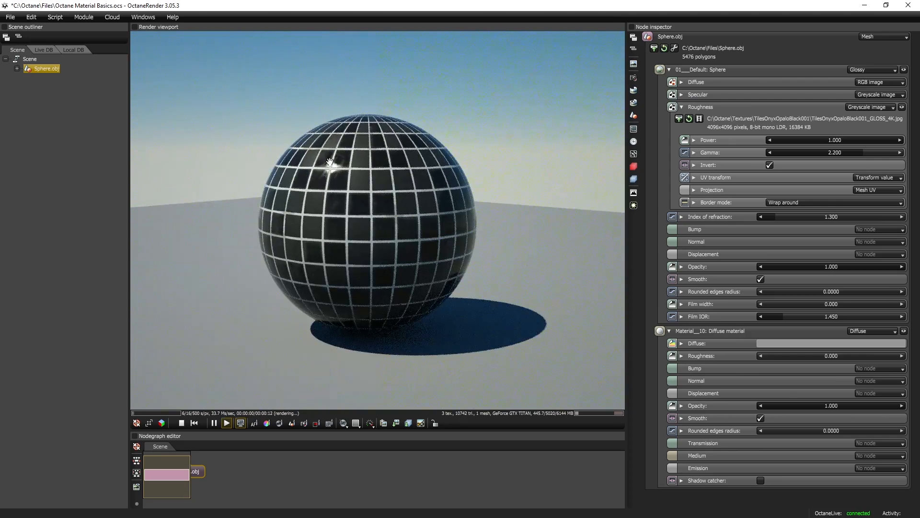
scroll(351, 205, "up", 5)
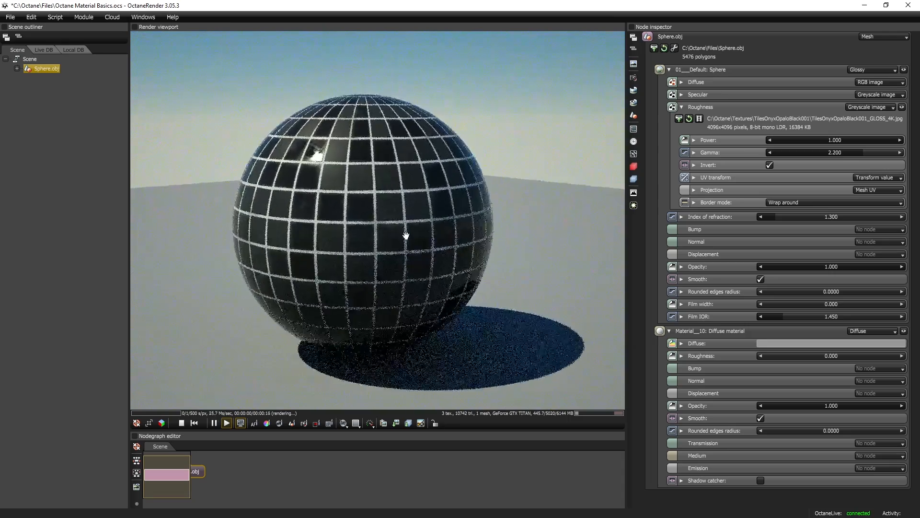
right_click_drag(408, 239, 464, 267)
left_click_drag(464, 267, 415, 258)
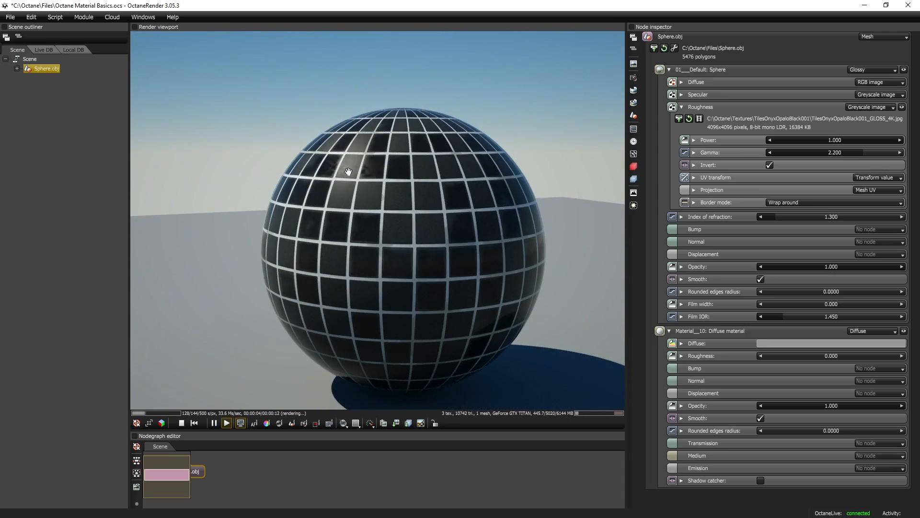
left_click_drag(374, 231, 474, 239)
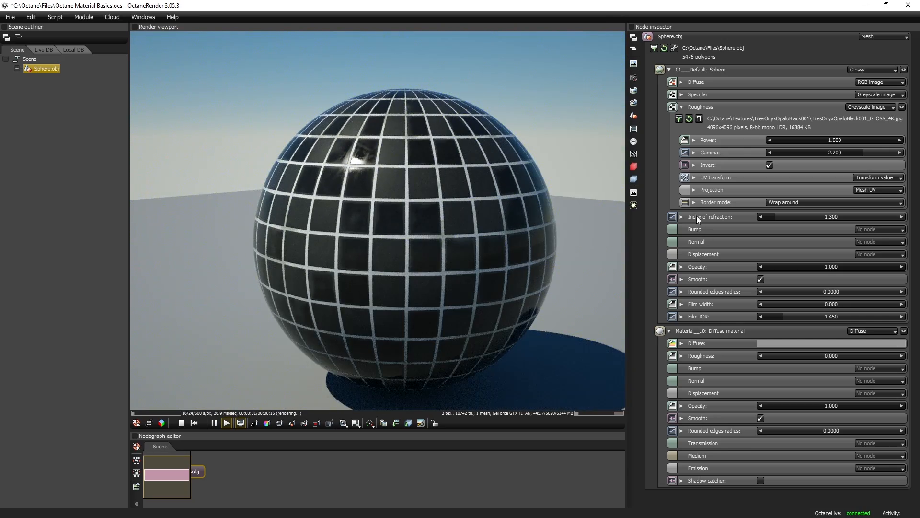
left_click(882, 241)
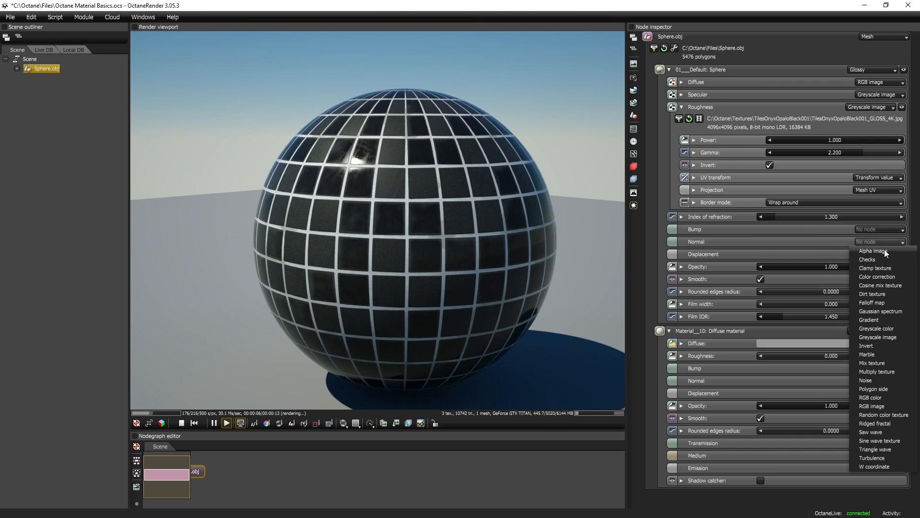
left_click(881, 407)
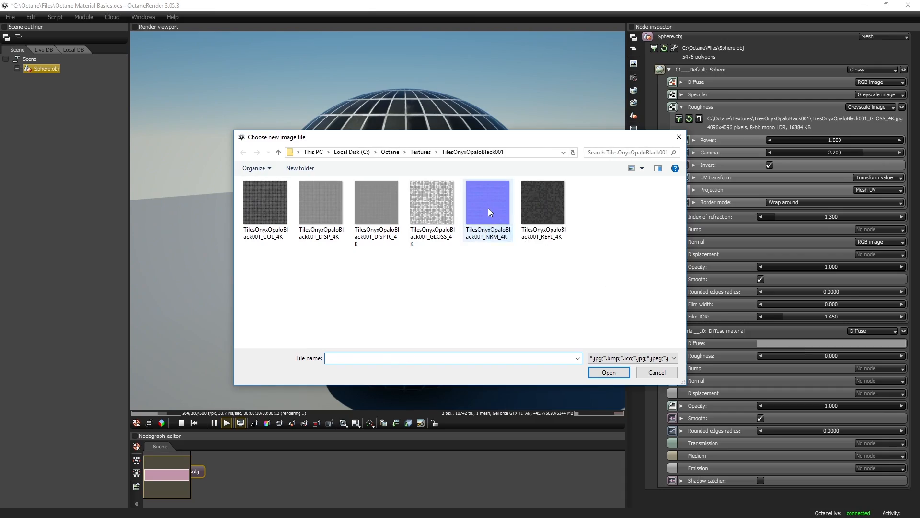
double_click(488, 208)
scroll(306, 186, "up", 5)
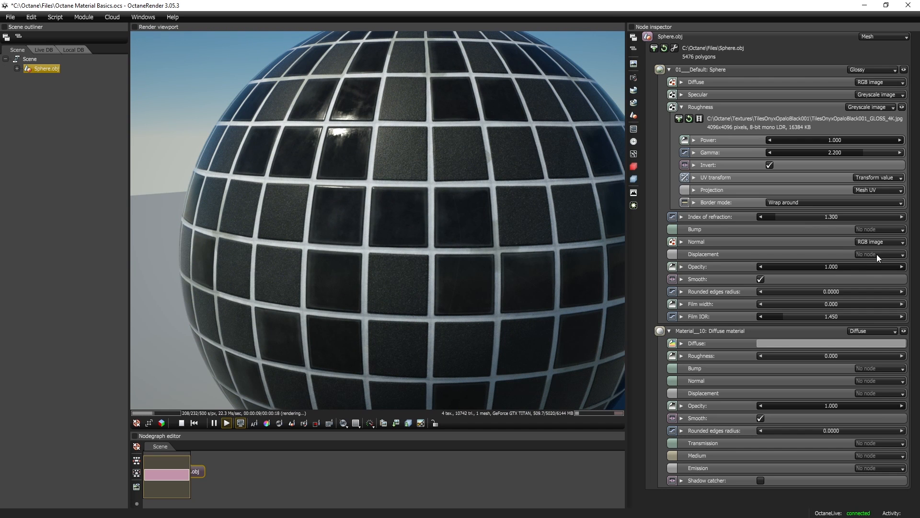
Add a displacement node to the Sphere material and assign TilesOnyxOpaloBlack001_DISP16_4K as its greyscale image texture
left_click(882, 267)
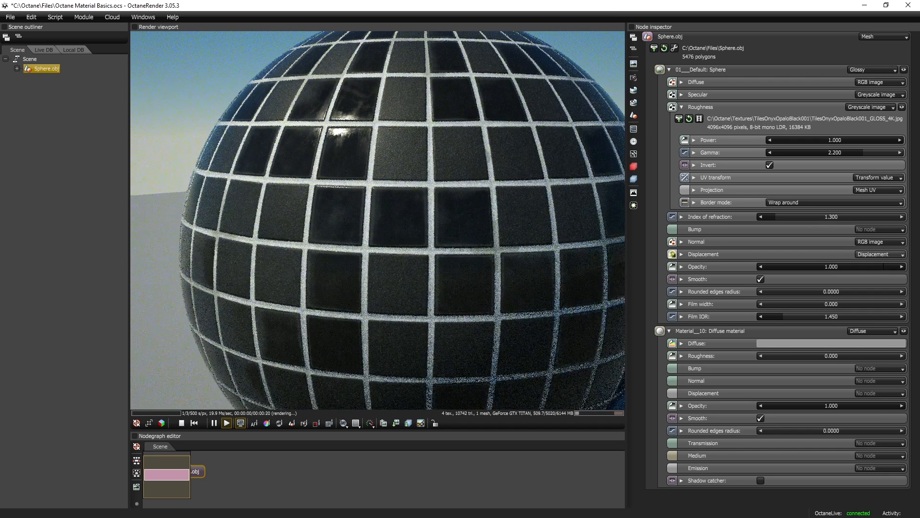
left_click(682, 254)
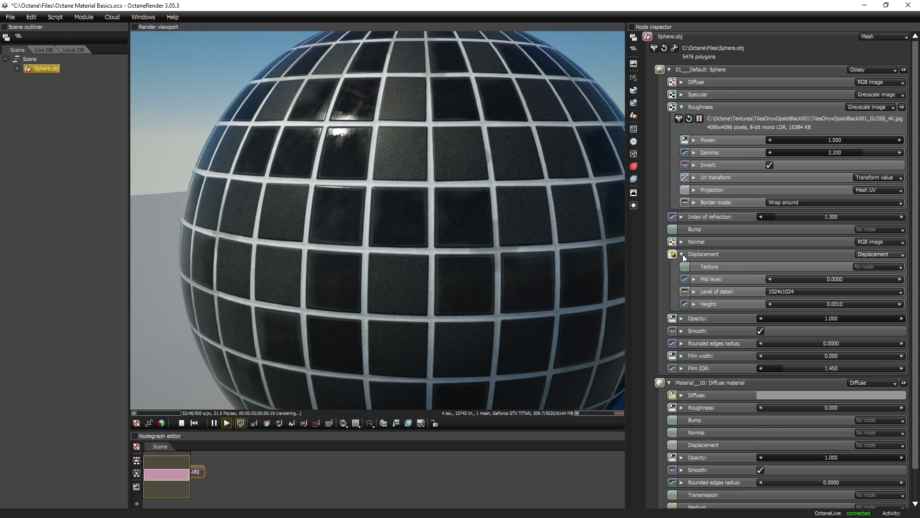
left_click(883, 266)
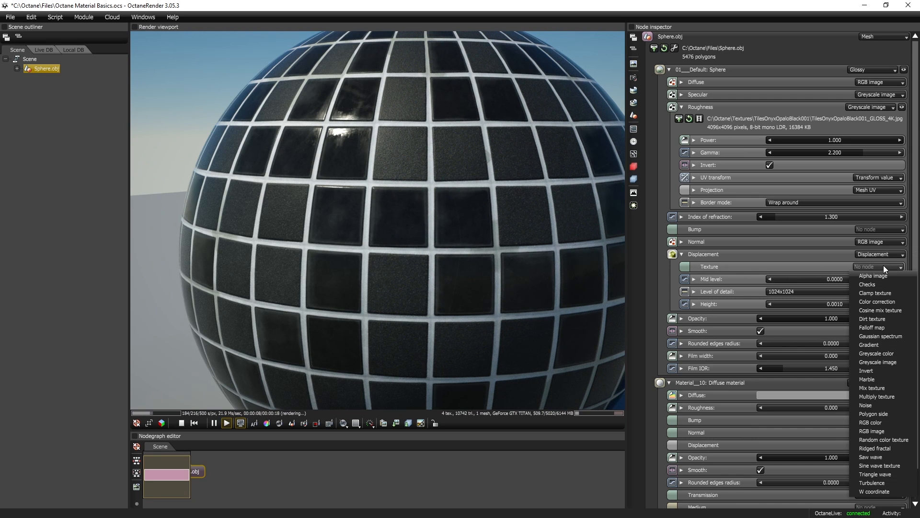
left_click(891, 362)
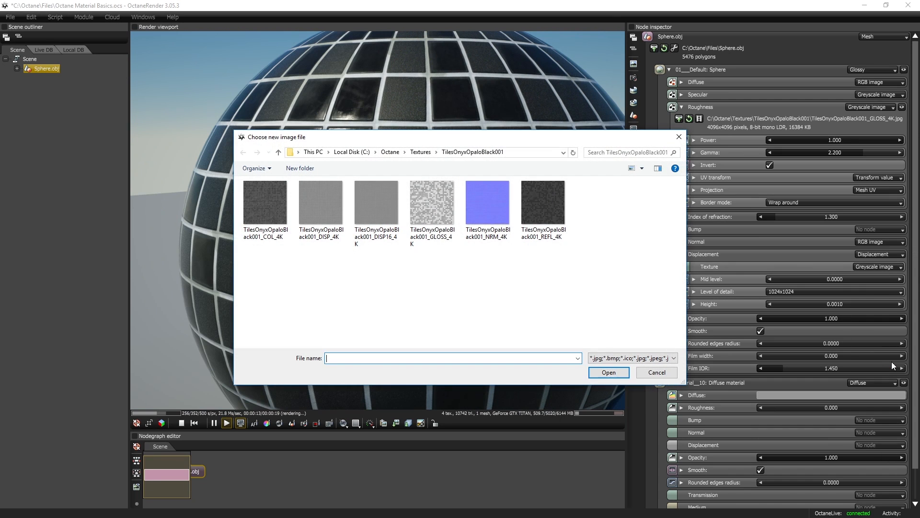
double_click(376, 215)
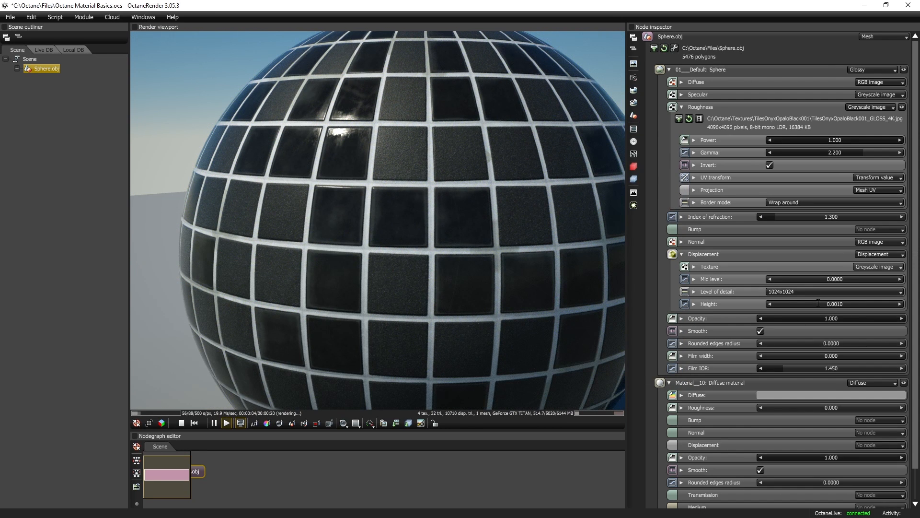
Set the Sphere material's displacement mid level to 0.5 and its height to about 0.152
left_click_drag(841, 302, 858, 303)
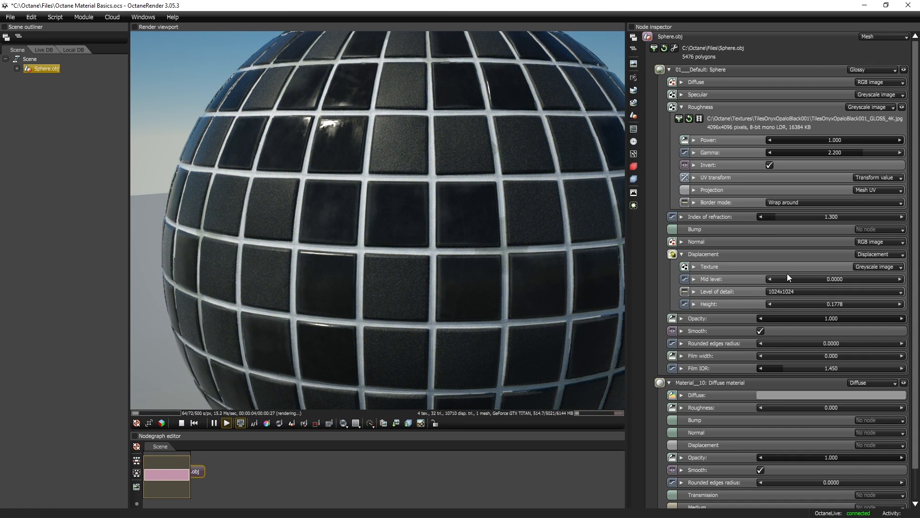
double_click(834, 279)
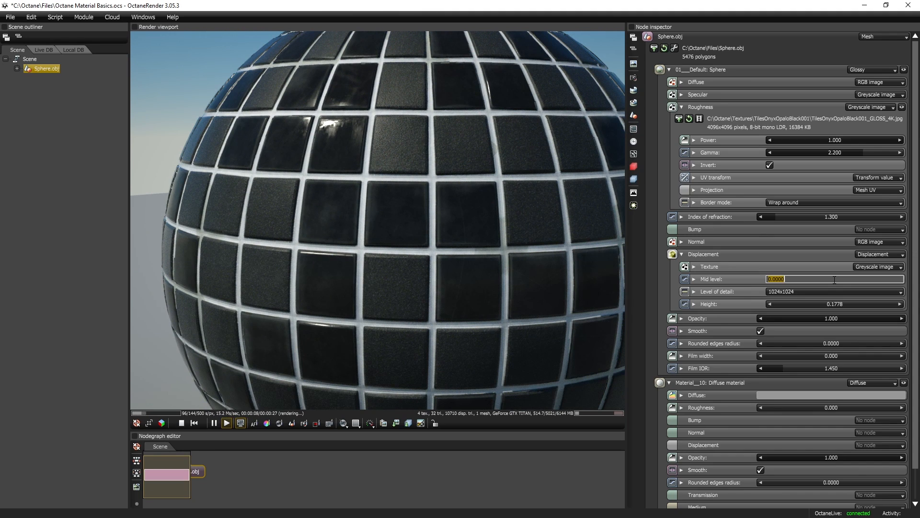
type("0.5")
key("Return")
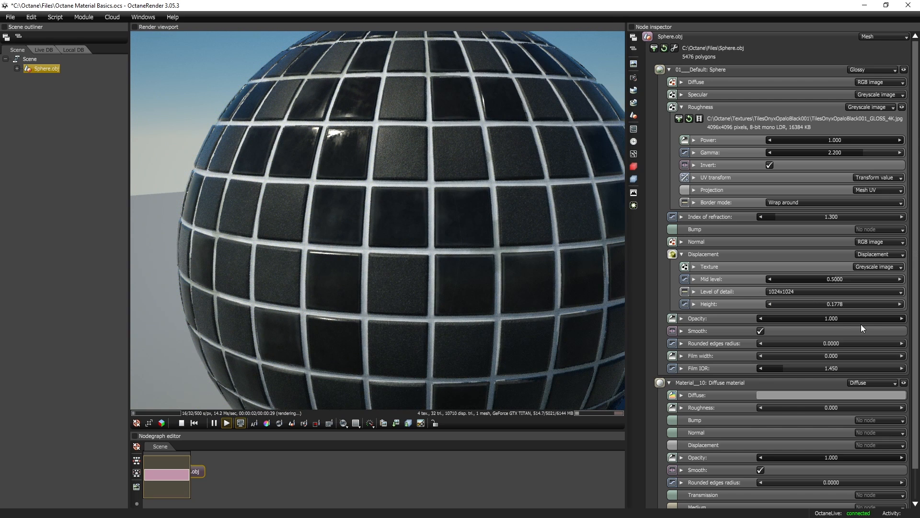
mouse_move(834, 304)
left_mouse_down()
mouse_move(875, 304)
mouse_move(838, 304)
left_mouse_up()
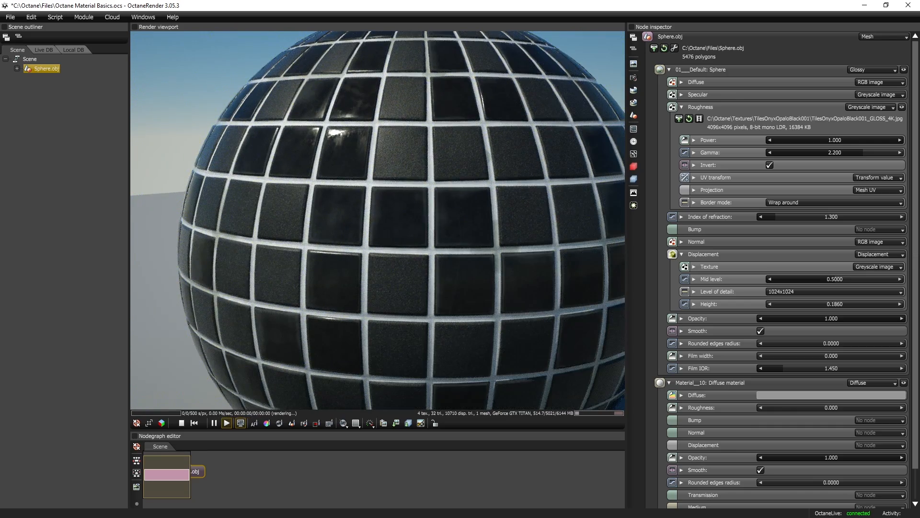
left_click_drag(838, 304, 837, 303)
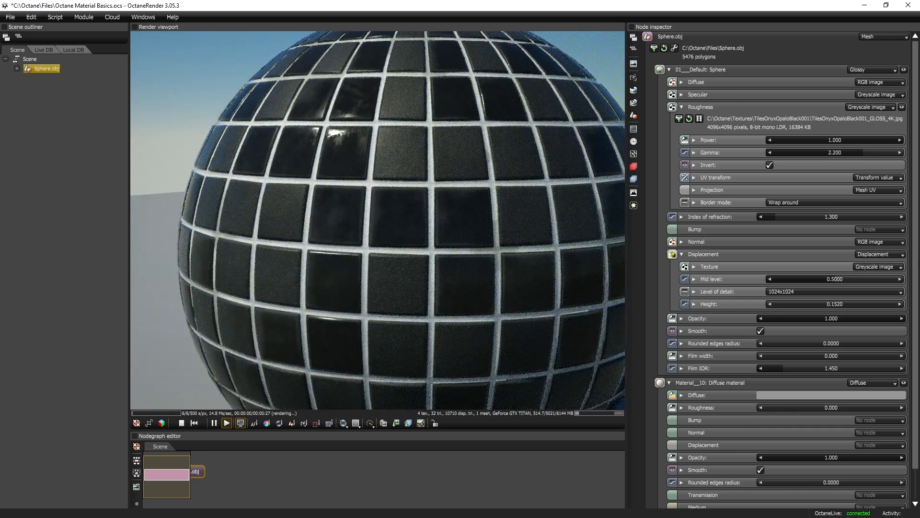
Rename the Material__10 diffuse material as Ground and change its material type to Glossy
scroll(393, 223, "down", 6)
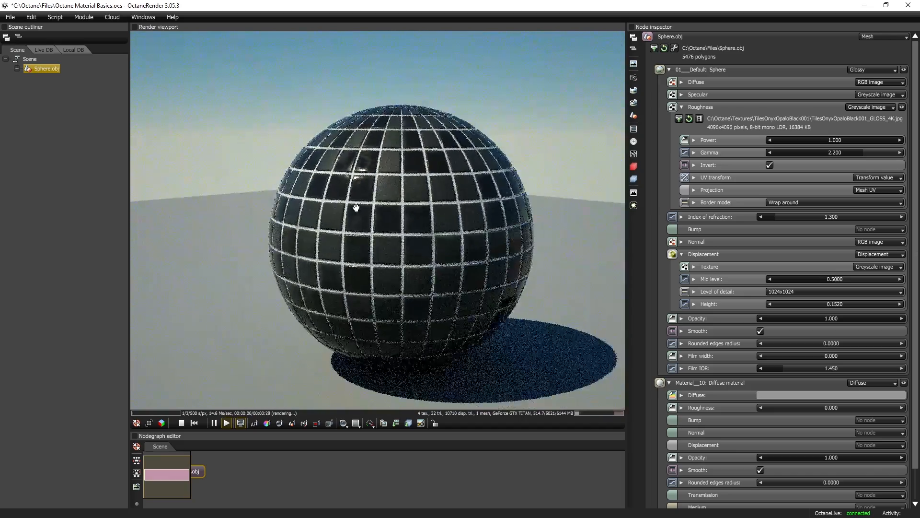
left_click_drag(356, 207, 458, 263)
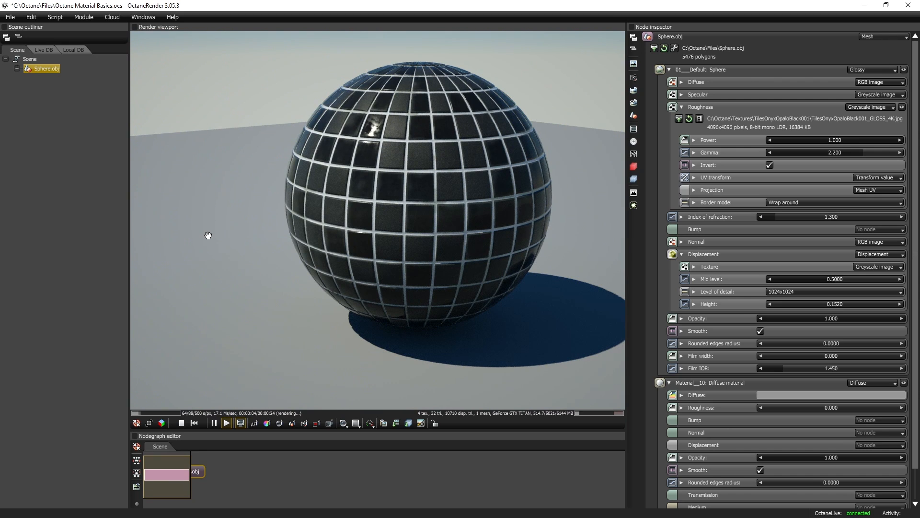
left_click(681, 107)
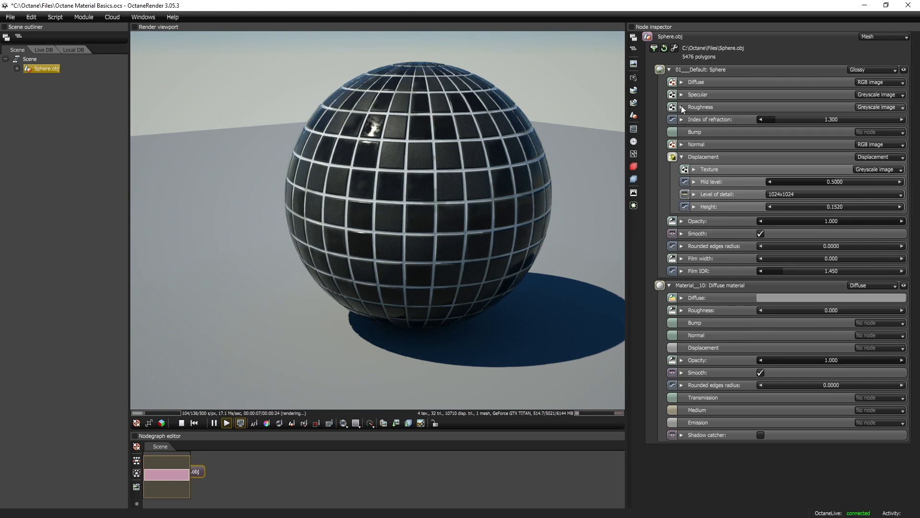
left_click(681, 156)
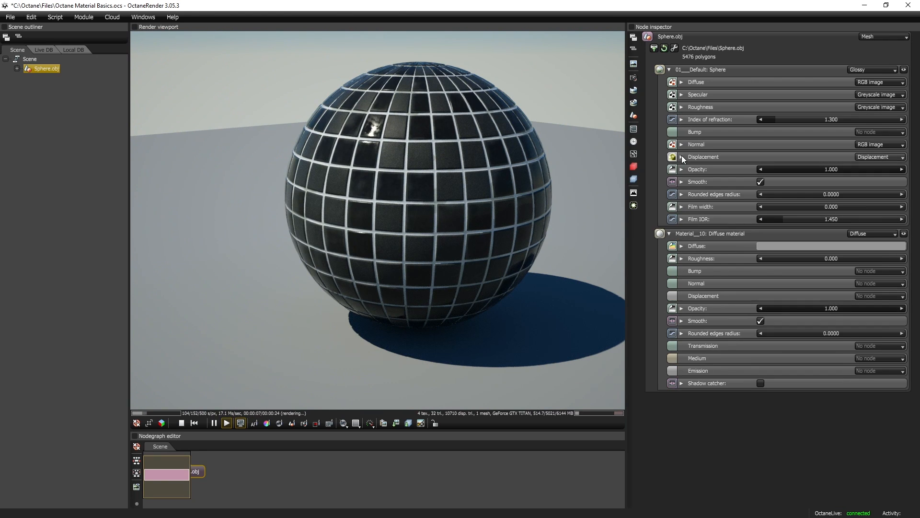
double_click(732, 234)
type("G")
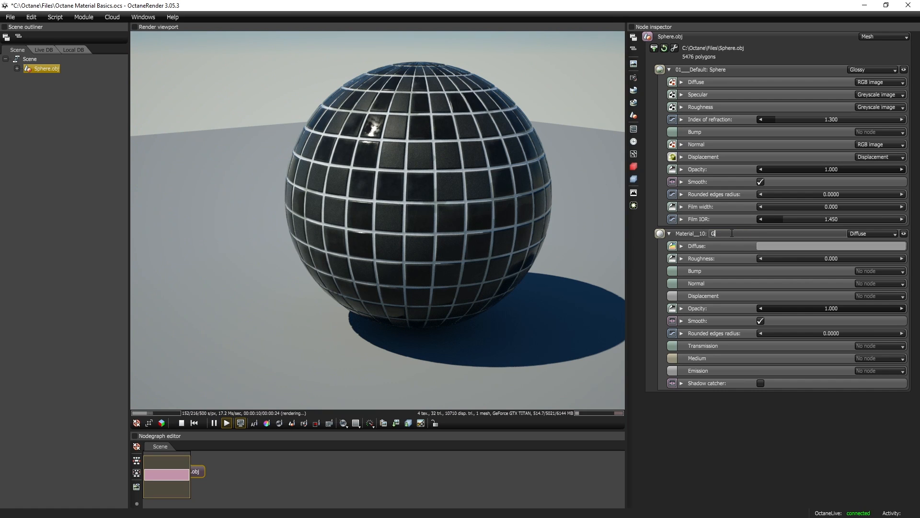
type("round")
key("Return")
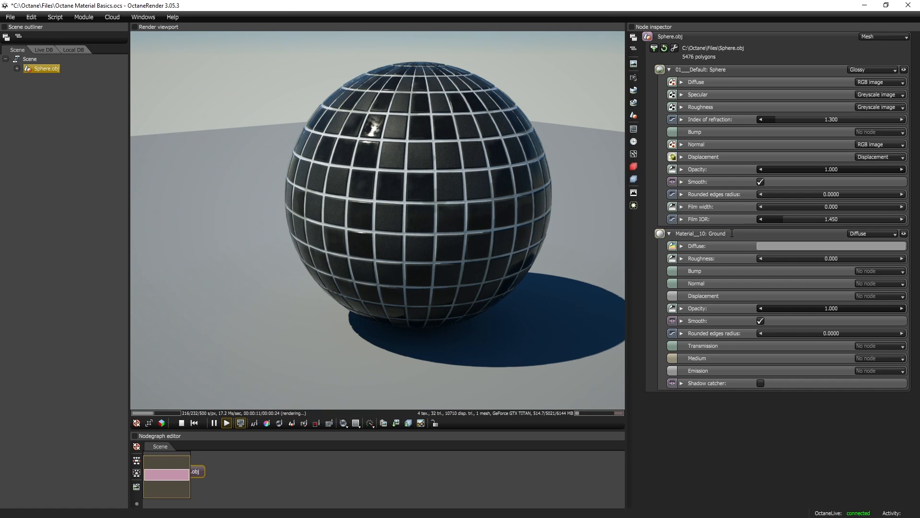
left_click(875, 231)
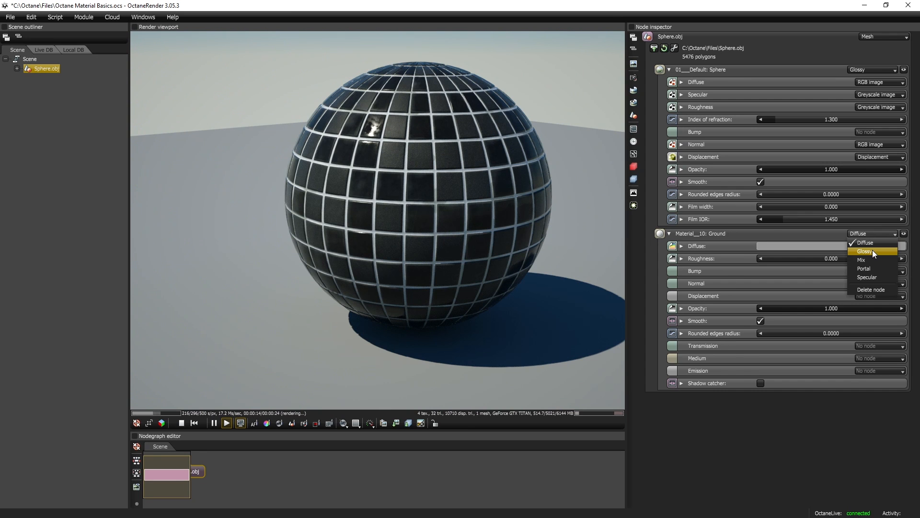
left_click(872, 251)
Assign GroundTireTracksWet001_COL_3K from the GroundTireTracksWet001 3K texture folder as an RGB image to the Ground material's diffuse channel
left_click(681, 246)
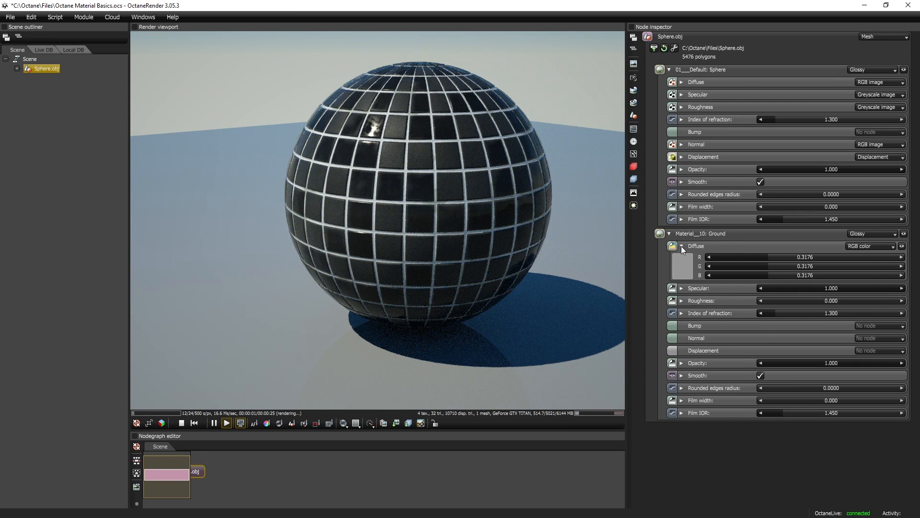
left_click(869, 245)
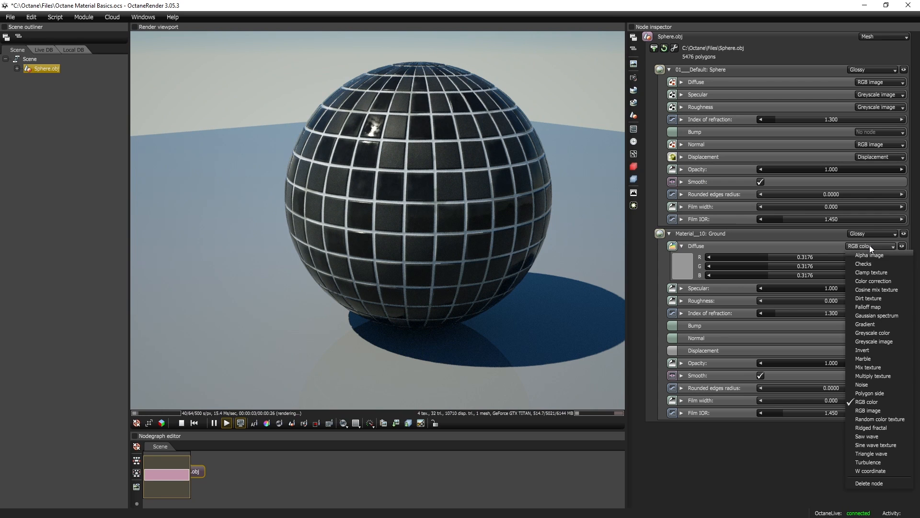
left_click(873, 410)
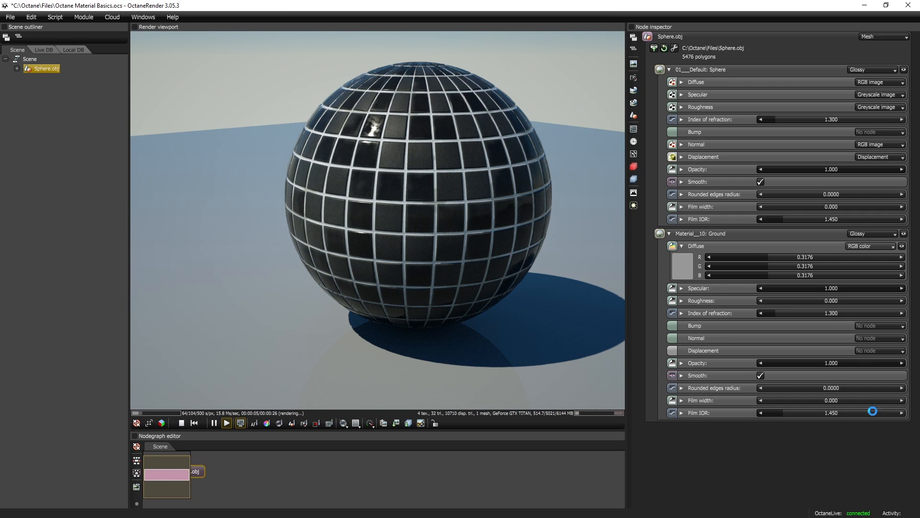
left_click(421, 152)
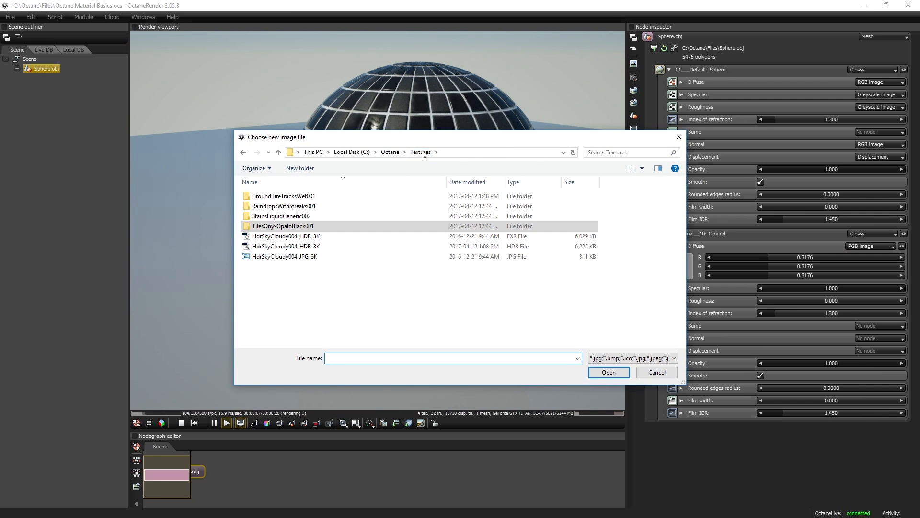
double_click(294, 197)
double_click(266, 207)
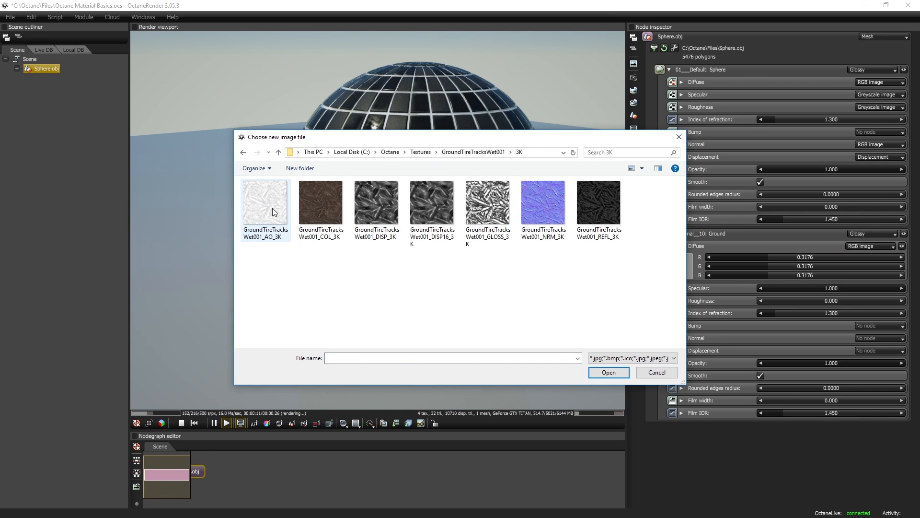
double_click(318, 205)
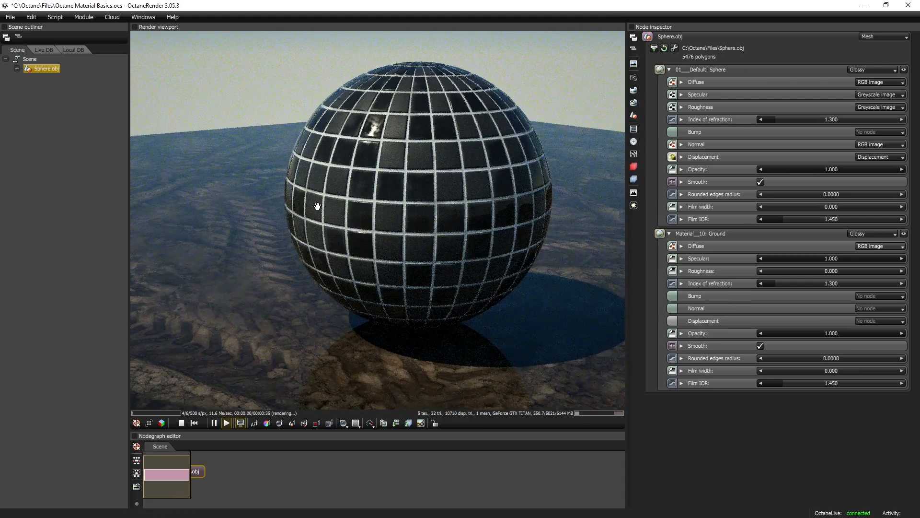
Assign GroundTireTracksWet001_REFL_3K as a greyscale image to the Ground material's specular channel and invert it
scroll(485, 292, "down", 3)
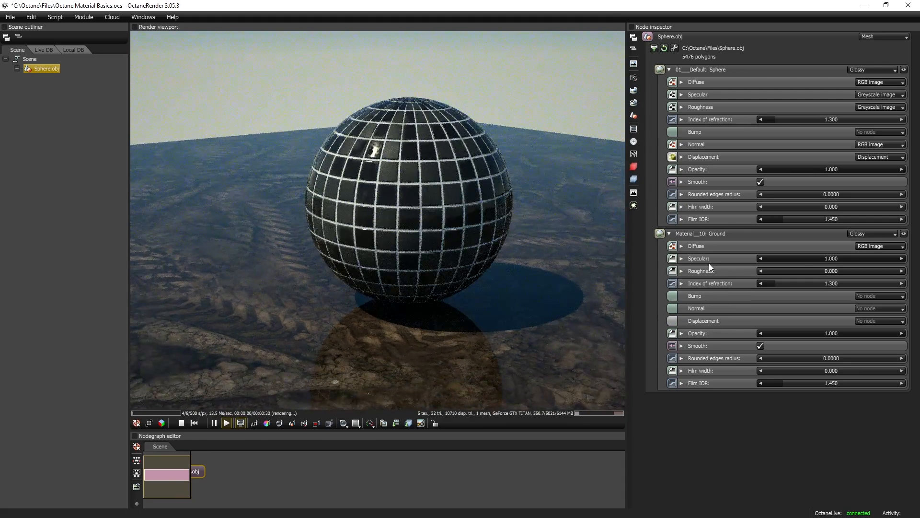
left_click(681, 258)
left_click(875, 260)
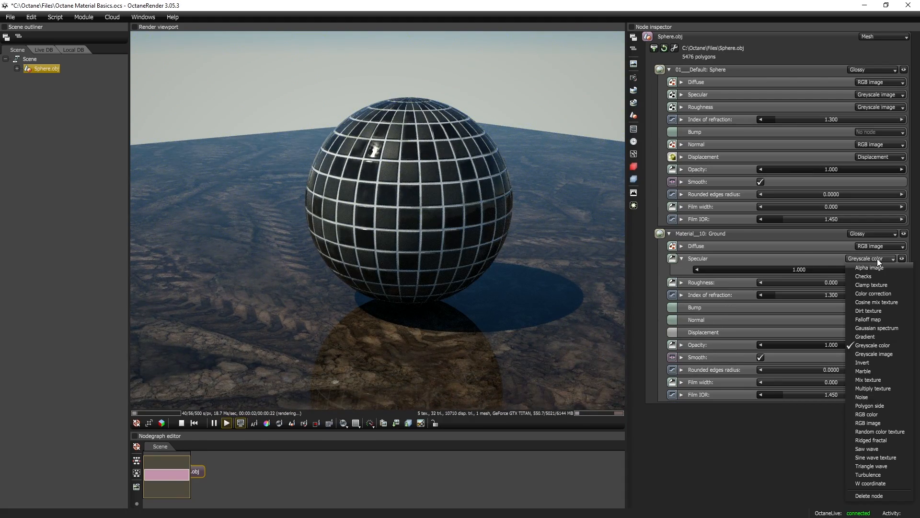
left_click(878, 353)
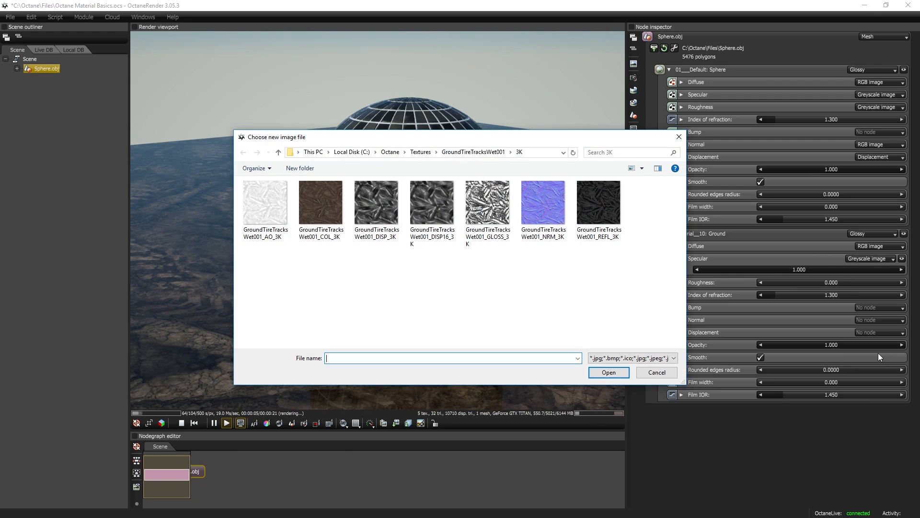
double_click(603, 209)
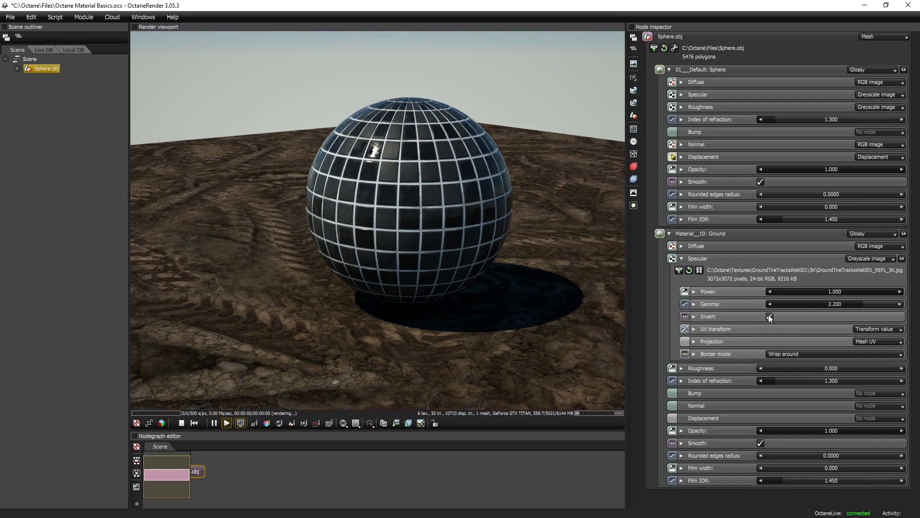
left_click(682, 259)
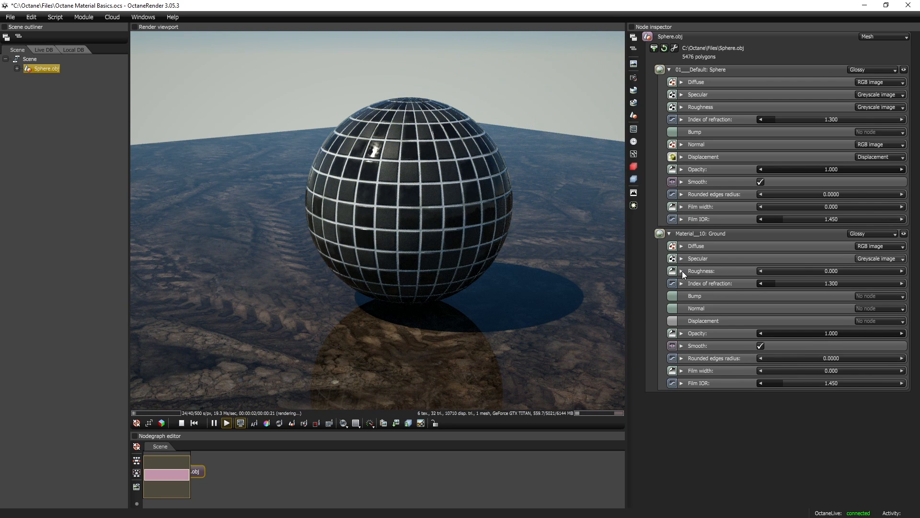
Assign GroundTireTracksWet001_GLOSS_3K as a greyscale image to the Ground material's roughness channel and invert it
left_click(681, 271)
left_click(873, 270)
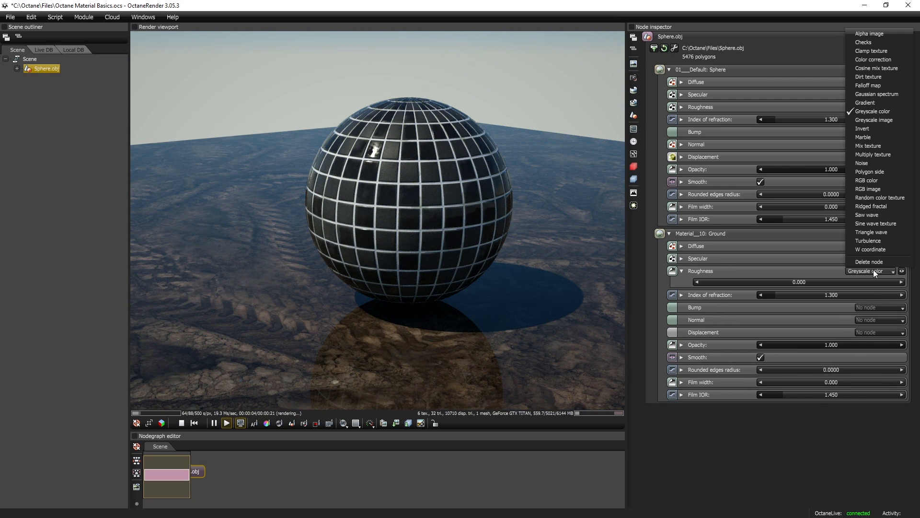
left_click(880, 119)
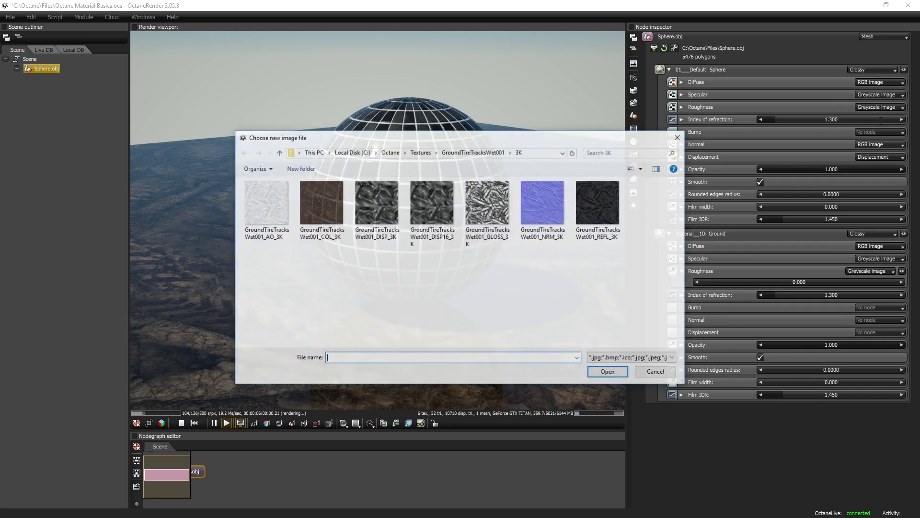
left_click(485, 209)
double_click(485, 208)
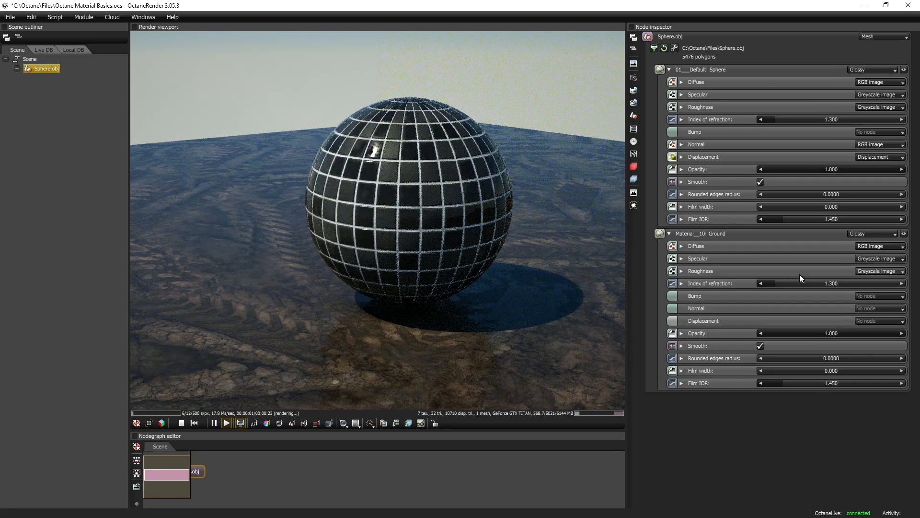
left_click(681, 271)
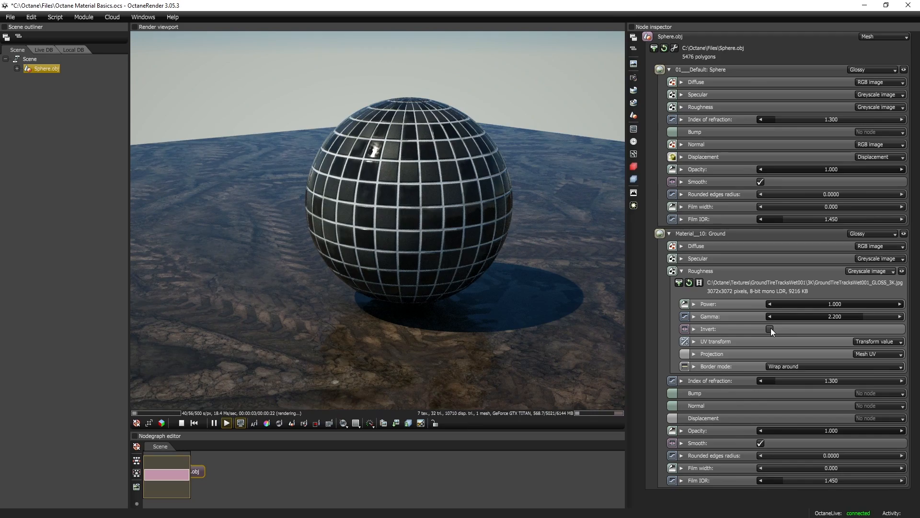
left_click(770, 329)
left_click(682, 271)
Assign GroundTireTracksWet001_NRM_3K as an RGB image to the Ground material's normal channel
left_click_drag(525, 315, 525, 287)
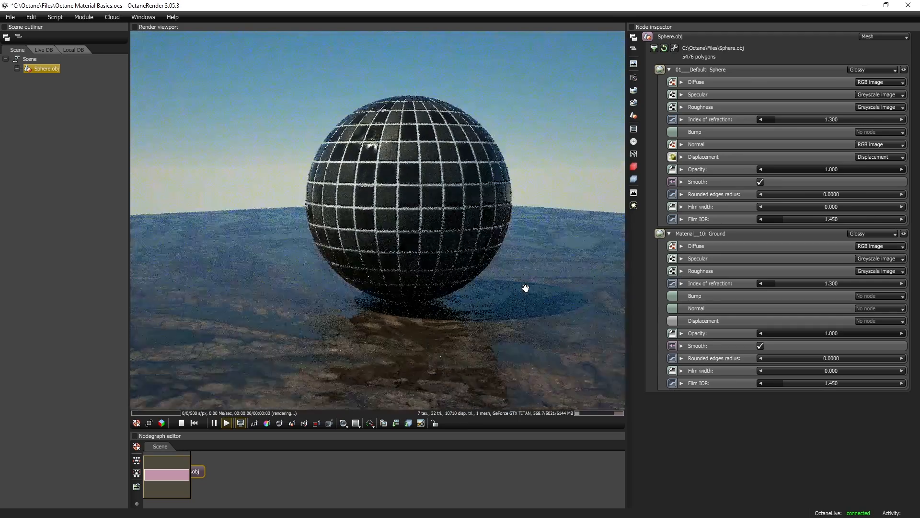
left_click_drag(419, 328, 468, 323)
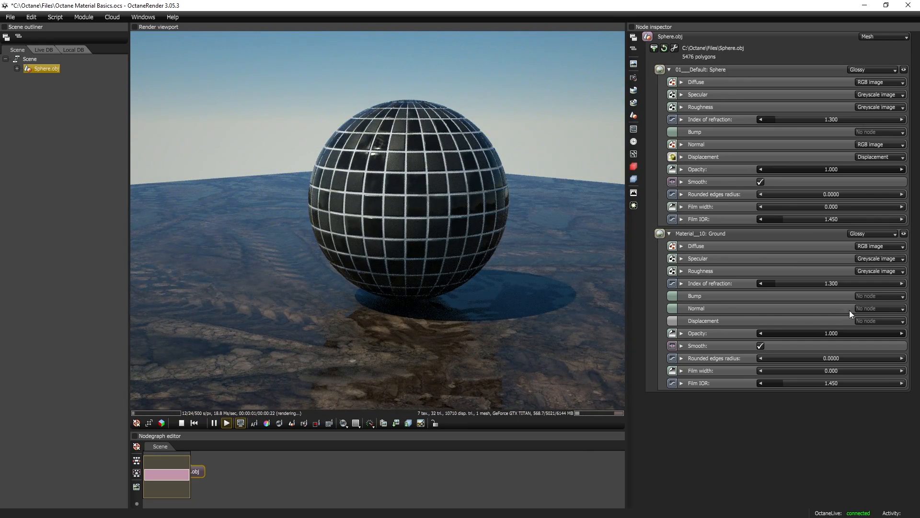
left_click(877, 307)
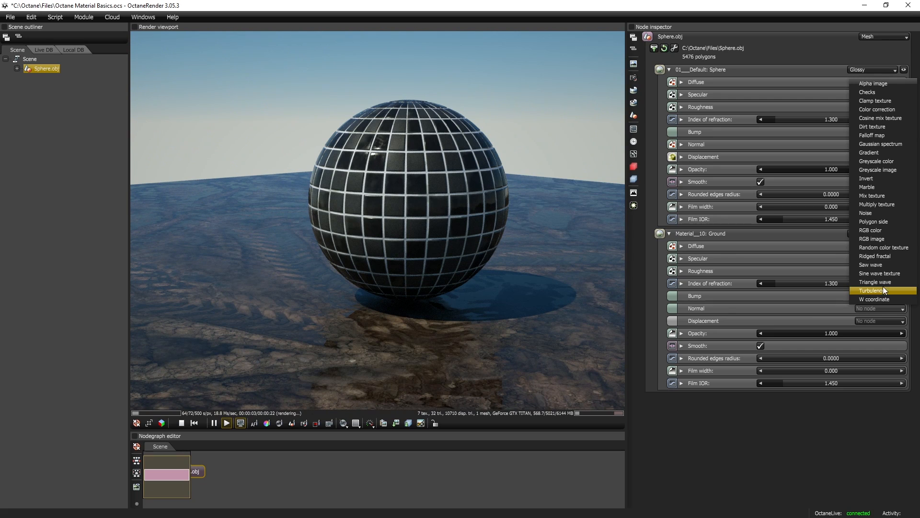
left_click(881, 239)
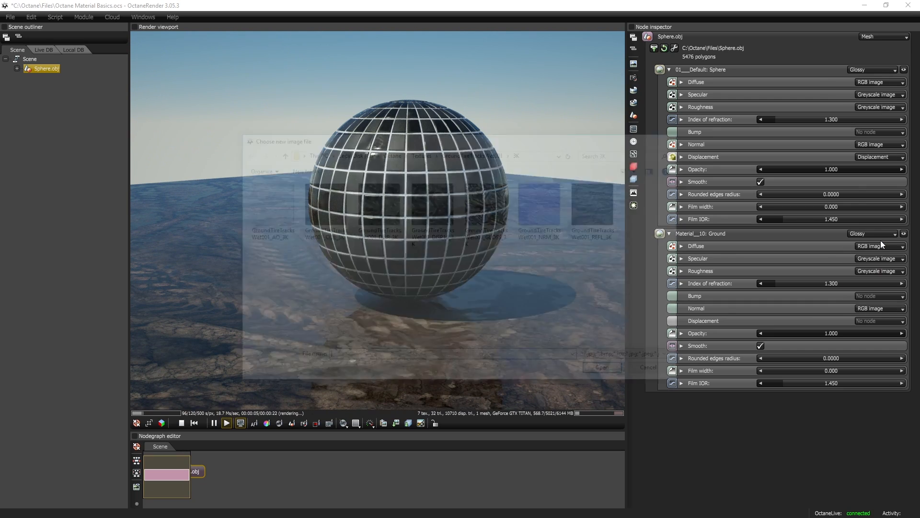
double_click(538, 204)
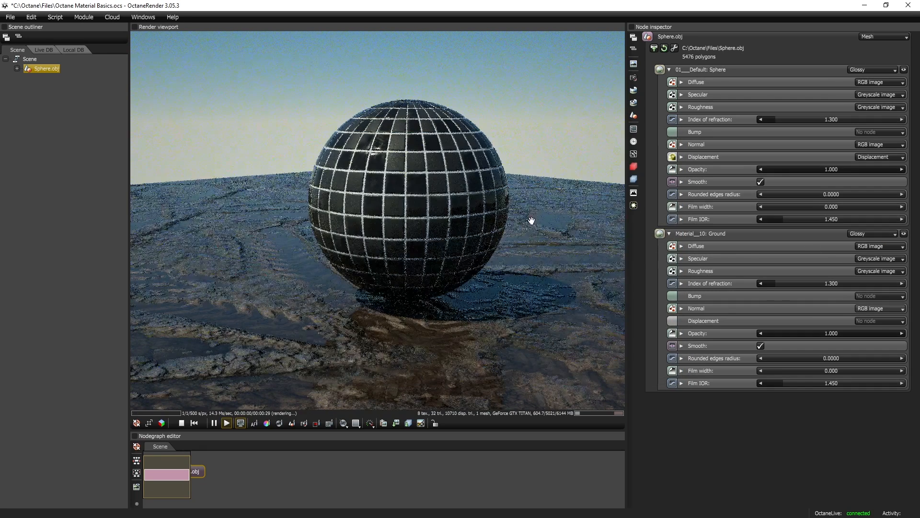
Add a displacement node to the Ground material and assign GroundTireTracksWet001_DISP16_3K as its greyscale image texture
left_click_drag(489, 327, 474, 314)
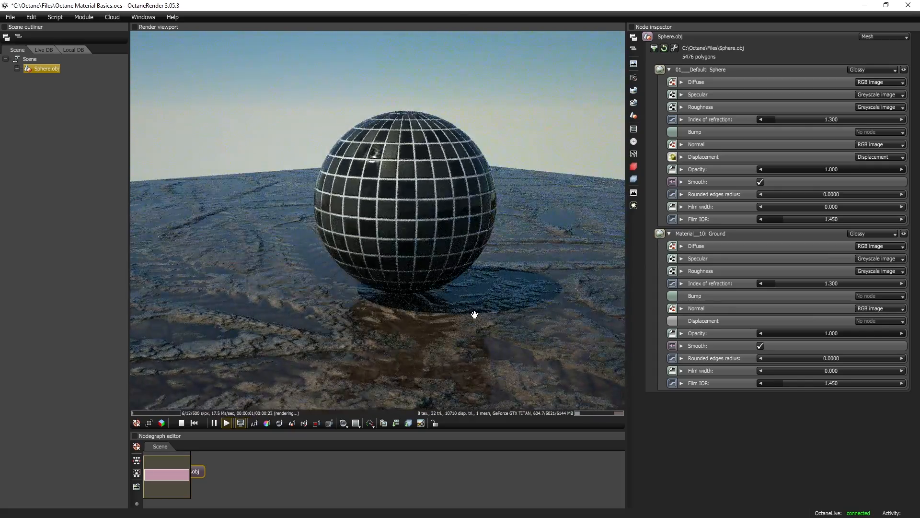
left_click(869, 321)
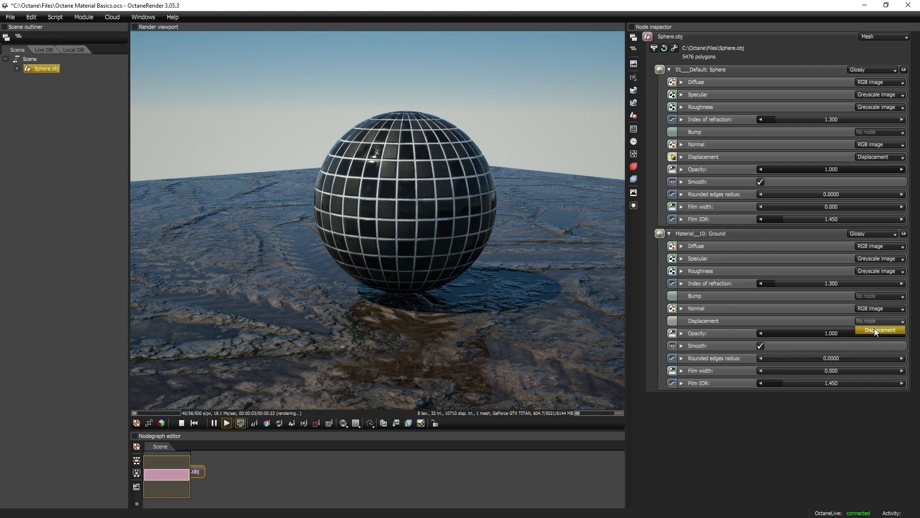
left_click(874, 329)
left_click(680, 320)
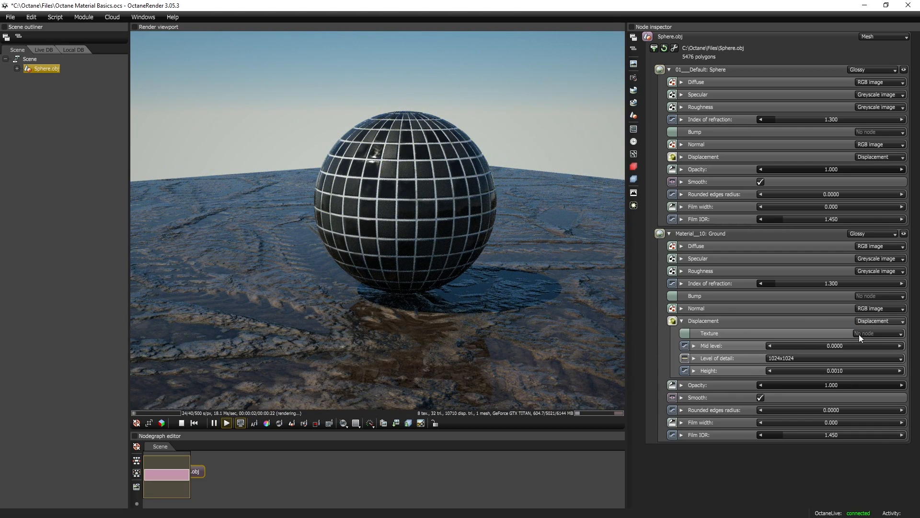
left_click(881, 333)
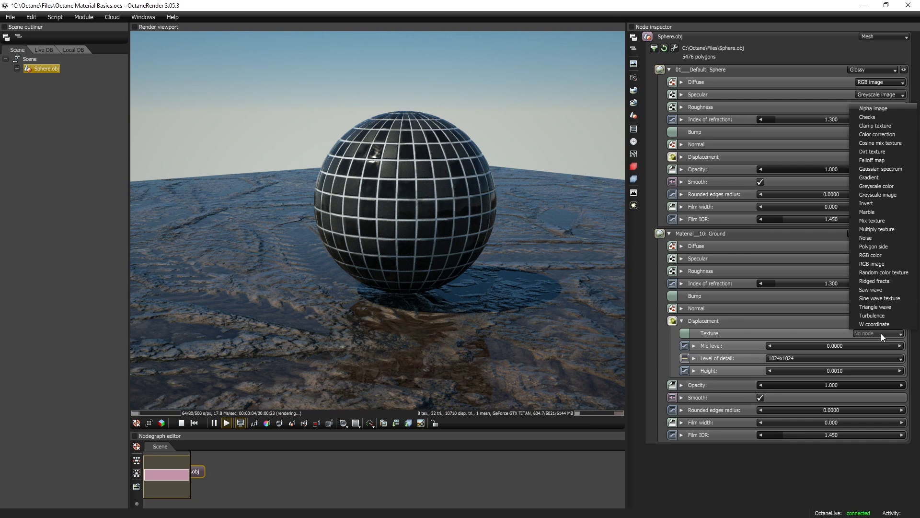
left_click(880, 197)
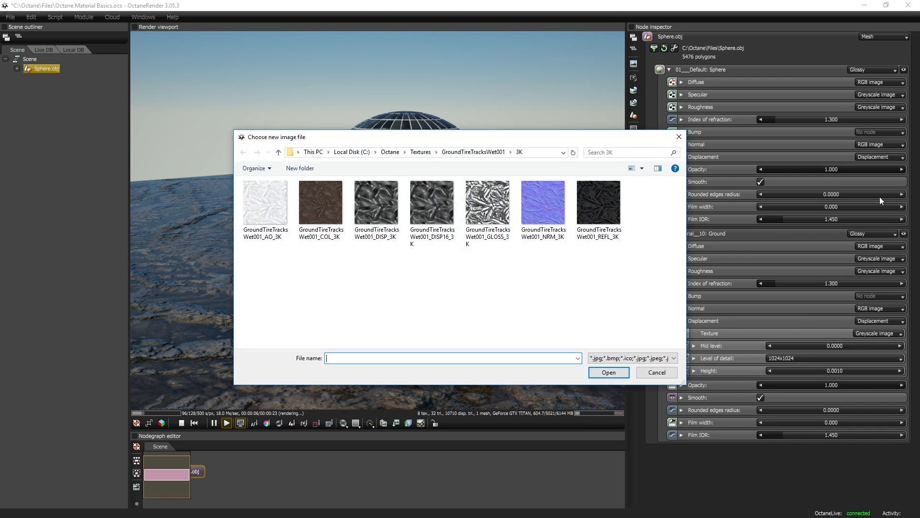
double_click(430, 203)
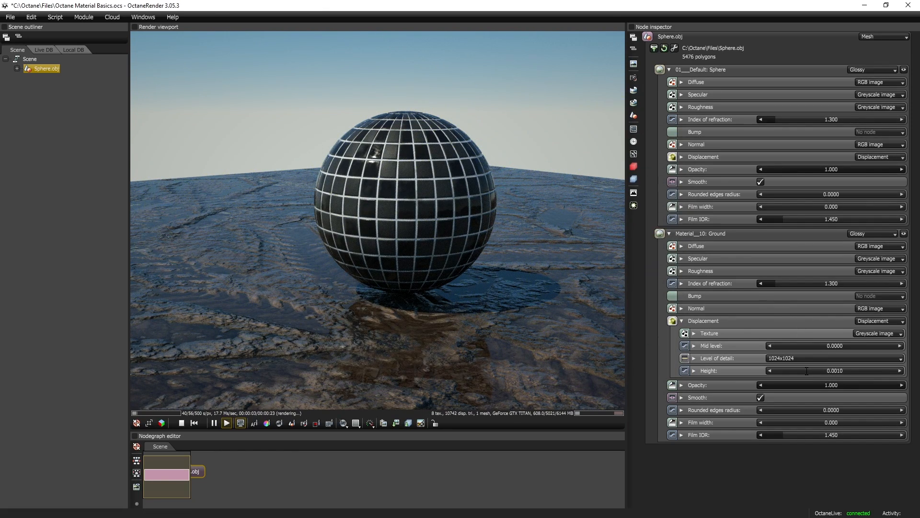
Raise the Ground material's displacement height to 0.3123 and collapse the material's settings
left_click_drag(834, 370, 884, 370)
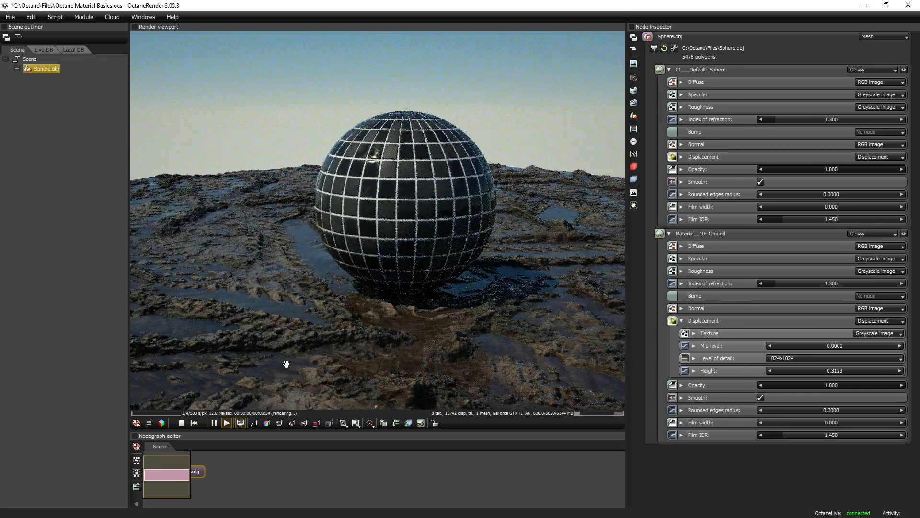
left_click_drag(477, 317, 380, 277)
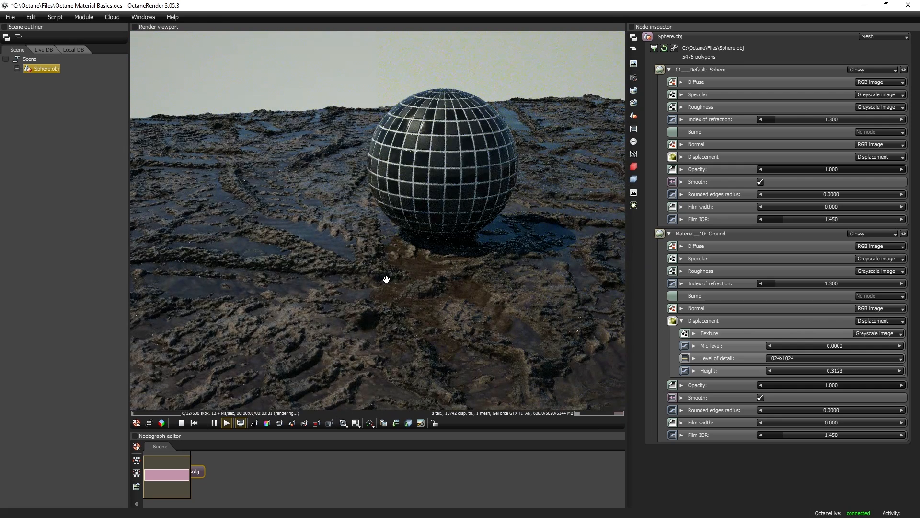
left_click(669, 233)
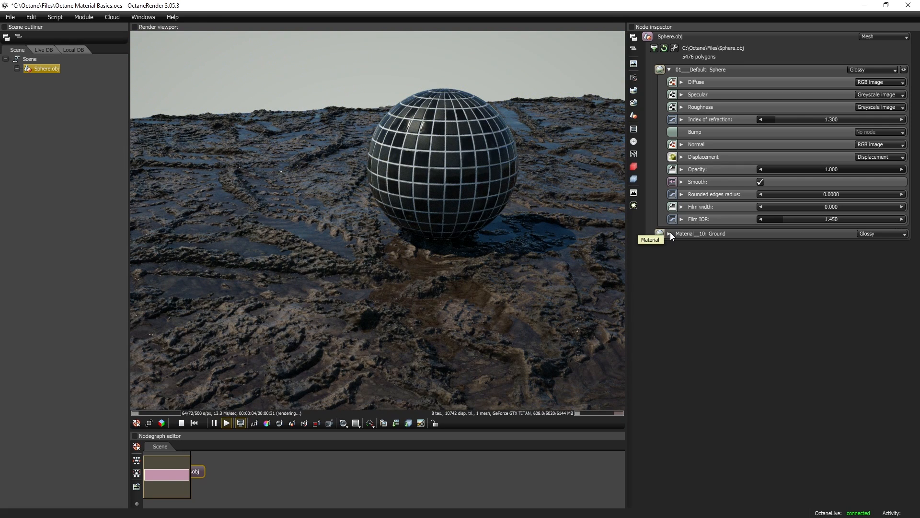
Set the camera imager's exposure to 2.410 and its response to Ektachrome 400XCD
left_click(634, 193)
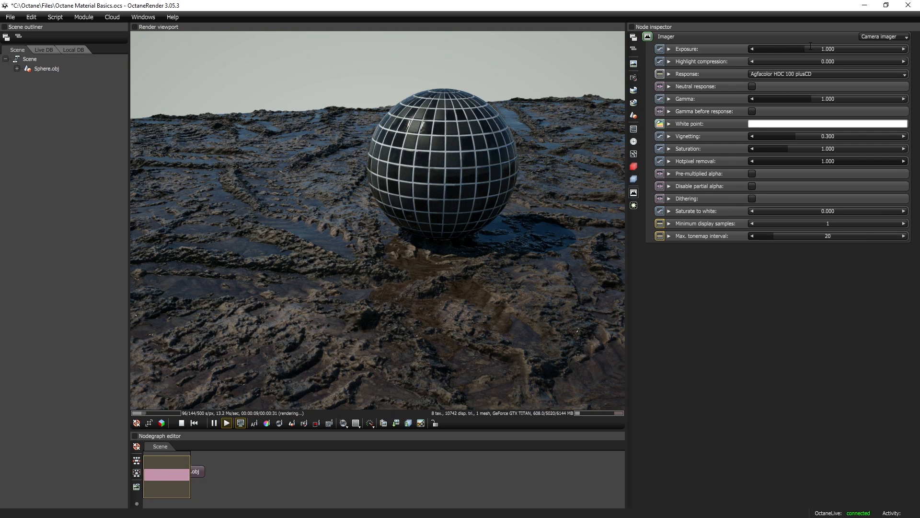
left_click_drag(810, 46, 816, 45)
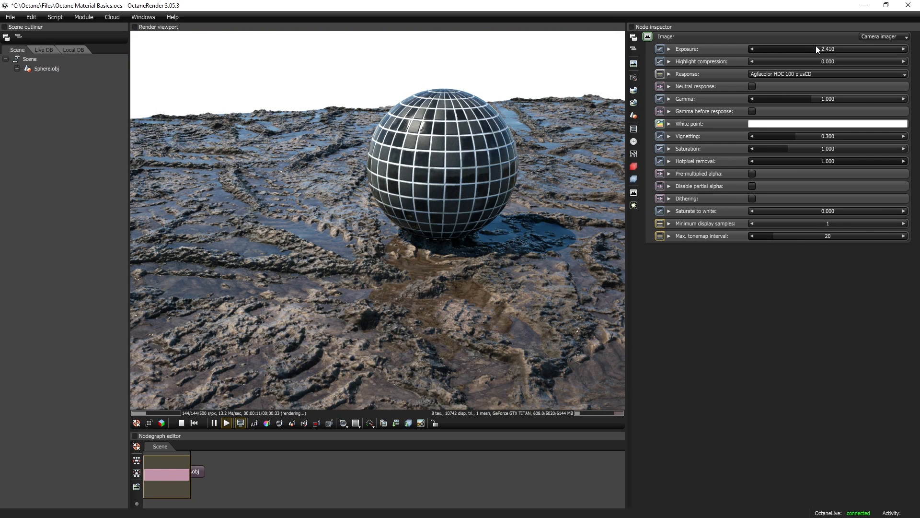
left_click(765, 73)
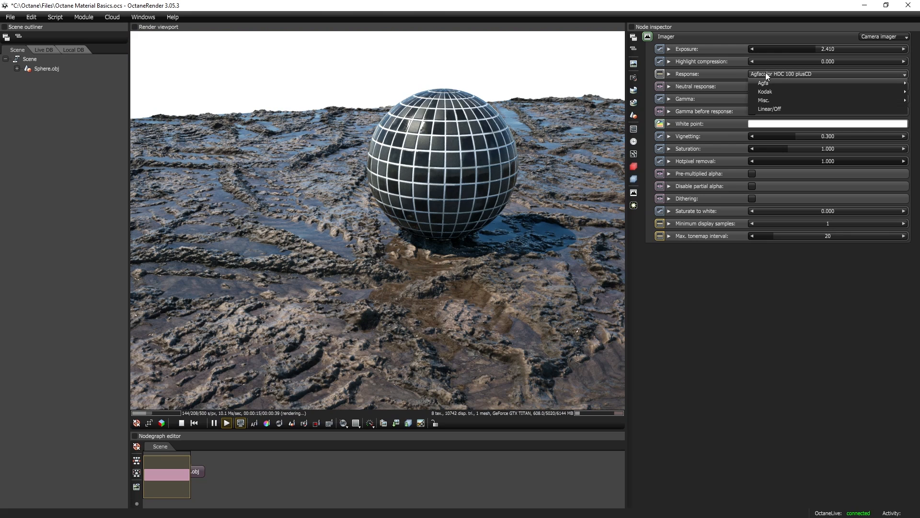
mouse_move(769, 81)
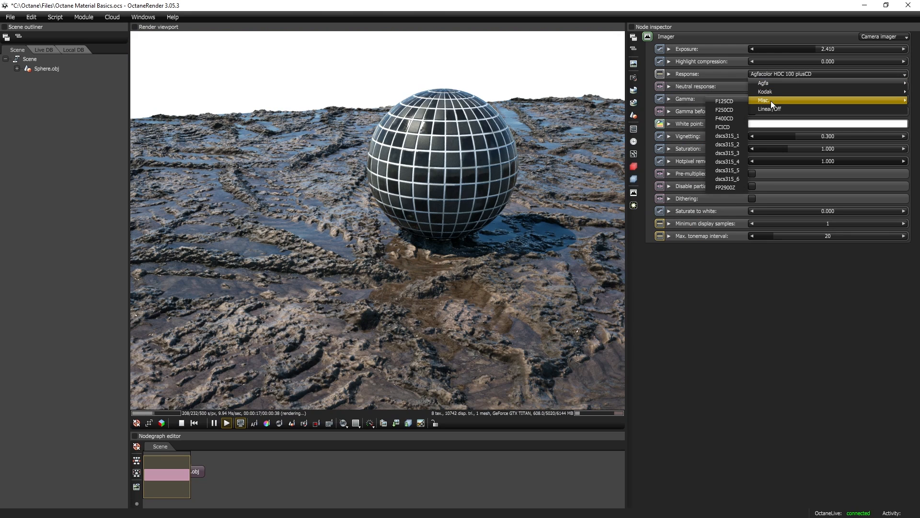
left_click(724, 102)
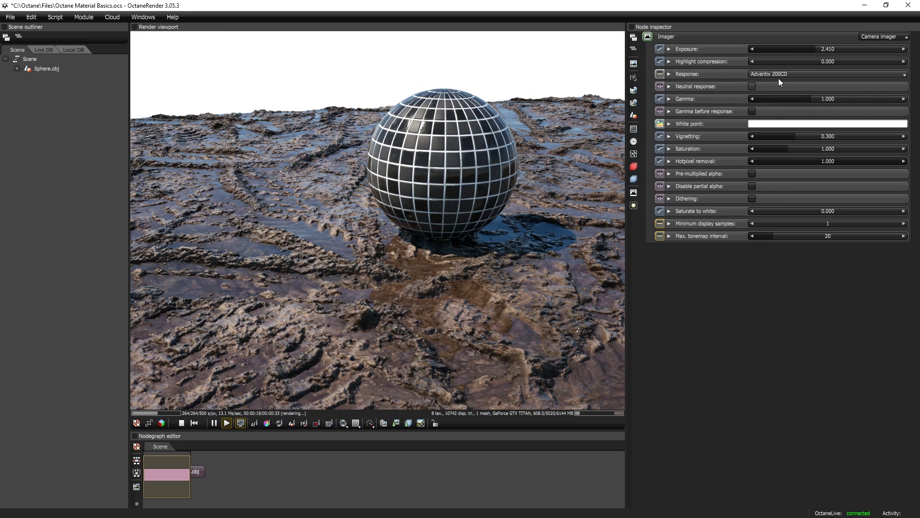
scroll(780, 75, "down", 3)
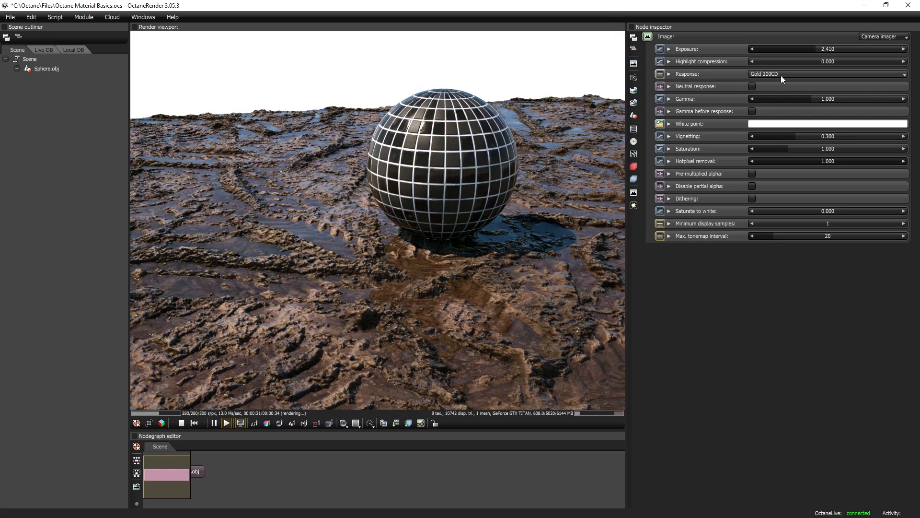
scroll(780, 76, "down", 5)
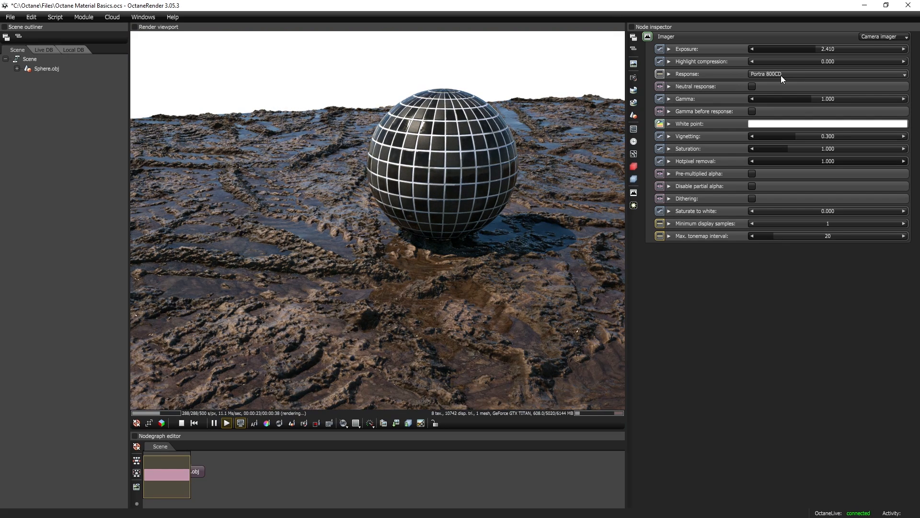
scroll(780, 76, "down", 1)
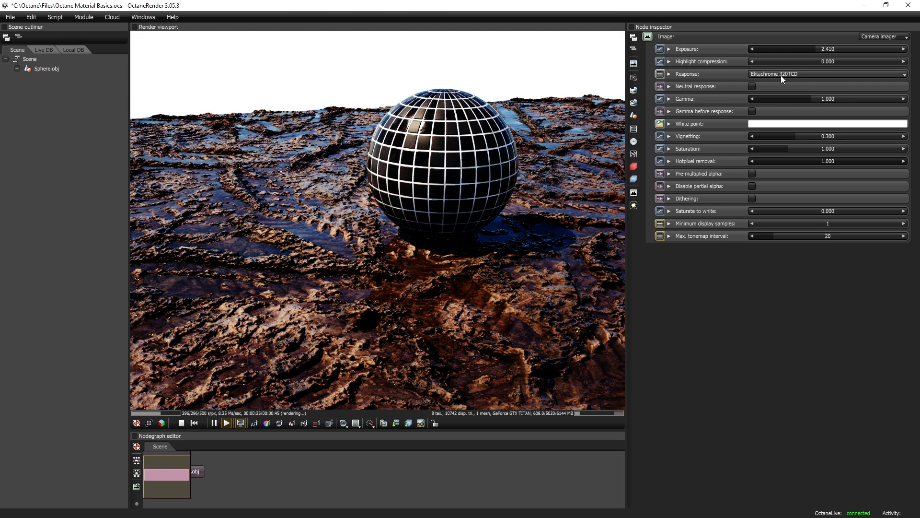
scroll(781, 76, "down", 1)
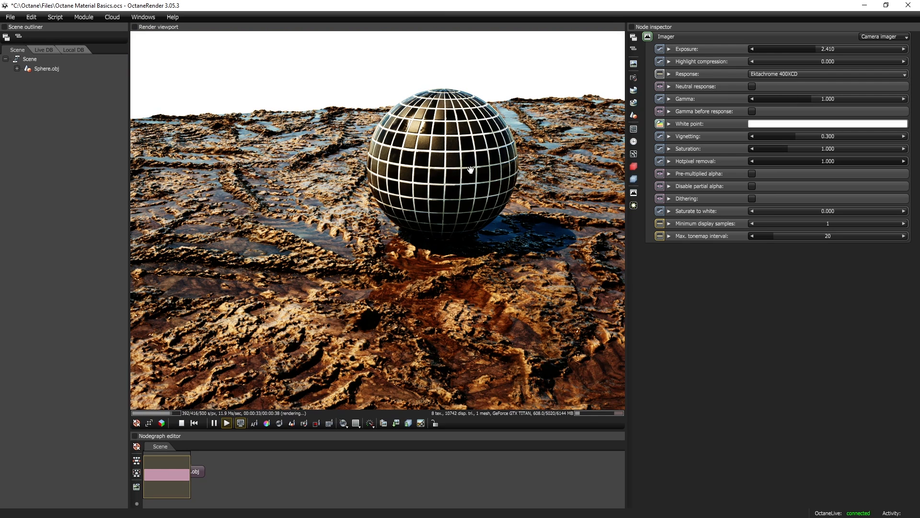
Move the daylight environment's sun direction on the world map to about latitude 63.39 and longitude -105.20
mouse_move(455, 257)
left_mouse_down()
mouse_move(421, 229)
mouse_move(484, 245)
mouse_move(457, 263)
left_mouse_up()
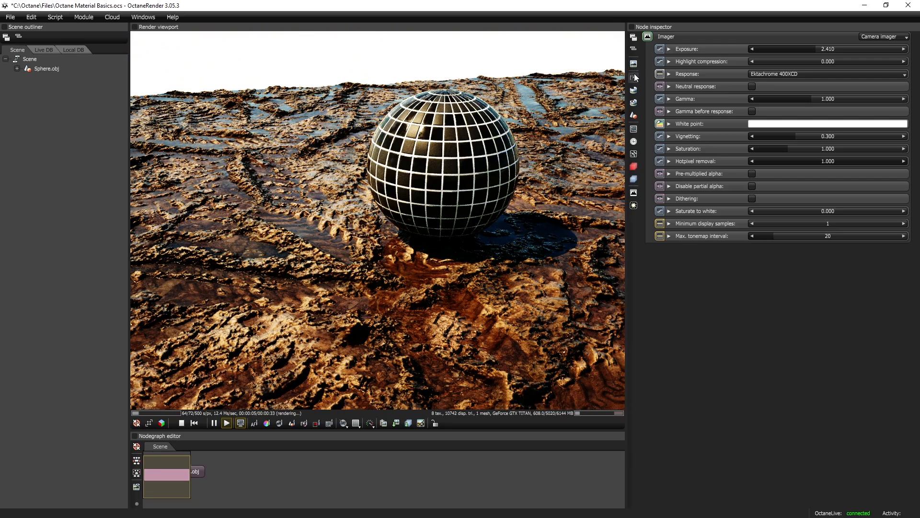
left_click(634, 89)
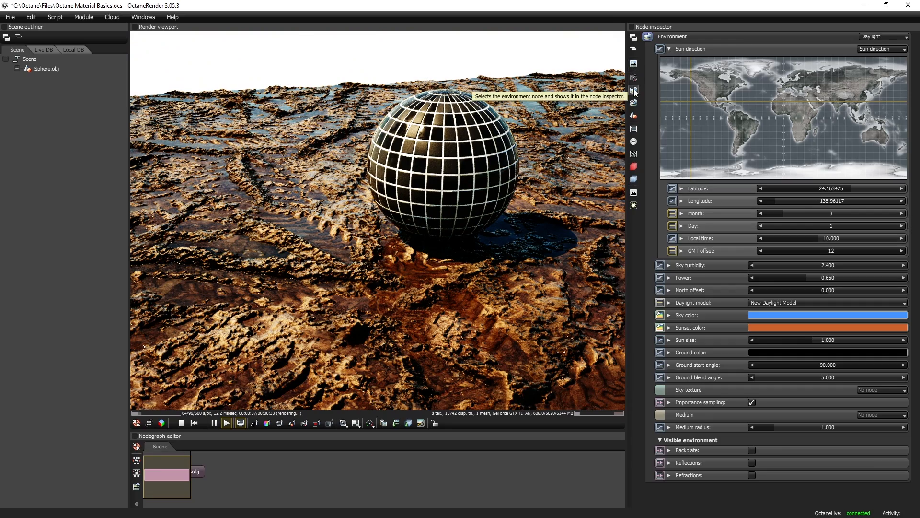
left_click_drag(691, 101, 710, 75)
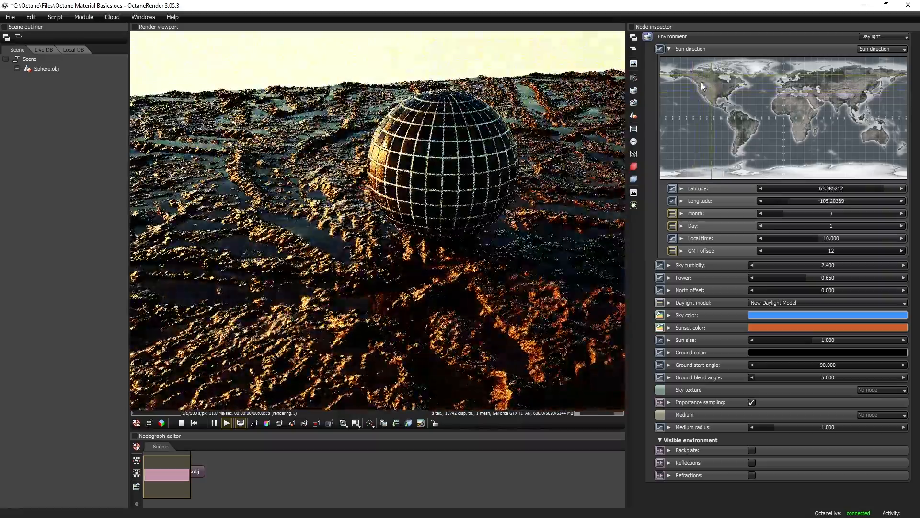
Frame the sphere in close-up, lower the camera's f-stop to 1.7 and pick the focus on the sphere's surface
left_click_drag(443, 284, 538, 321)
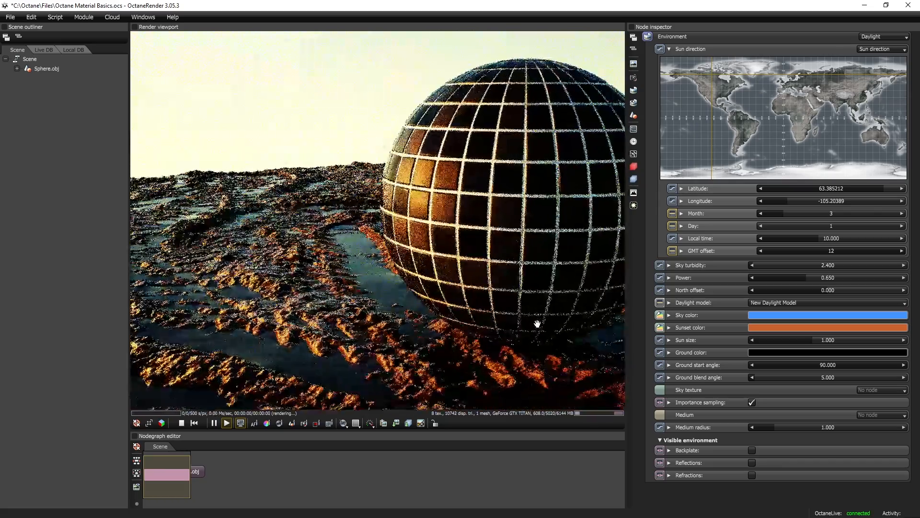
left_click(633, 77)
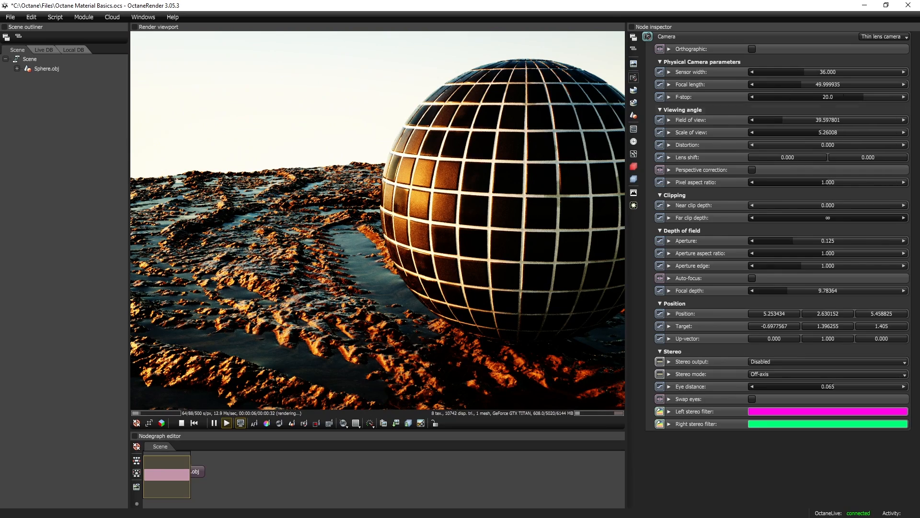
left_click_drag(843, 96, 778, 96)
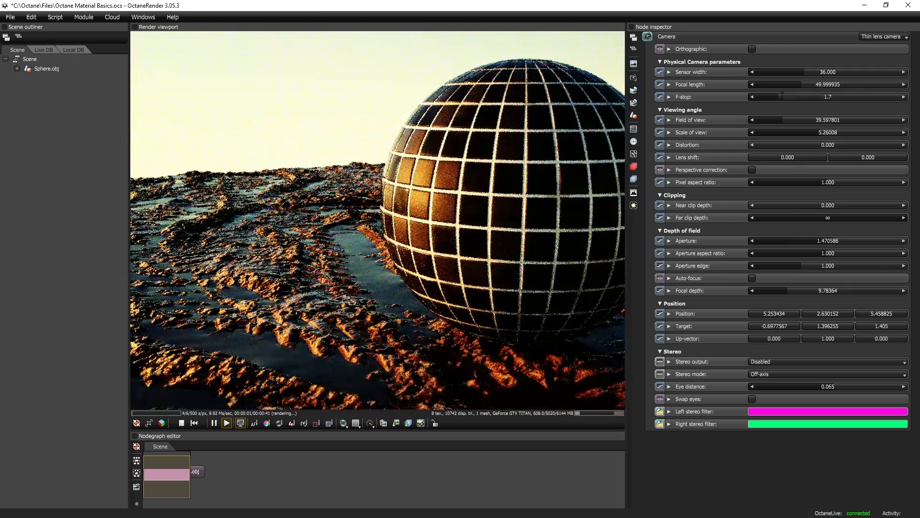
left_click(254, 424)
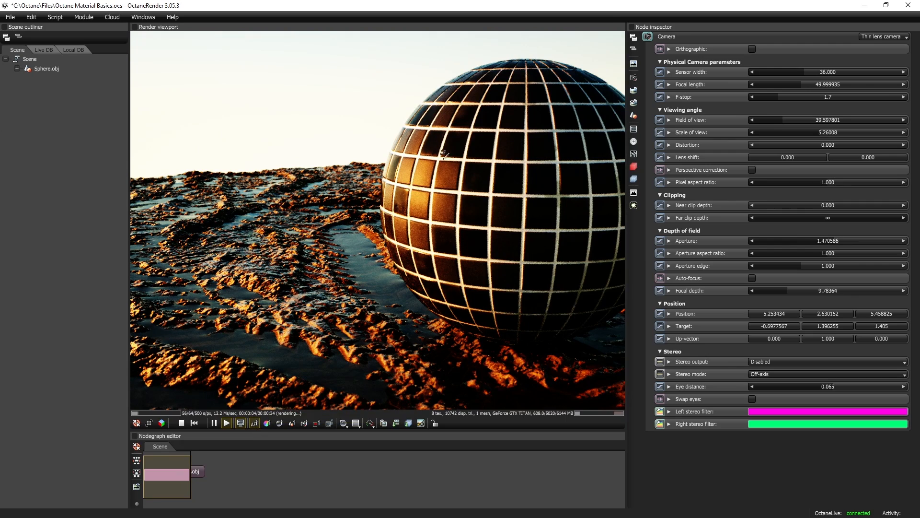
left_click(458, 147)
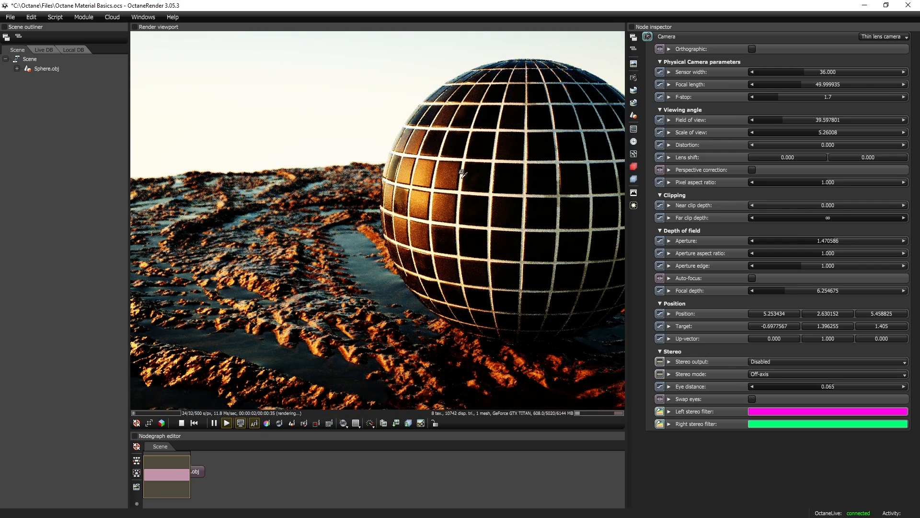
Lower the camera's f-stop to 0.70 and pick the focus on the distant ground behind the sphere
left_click_drag(779, 97, 756, 96)
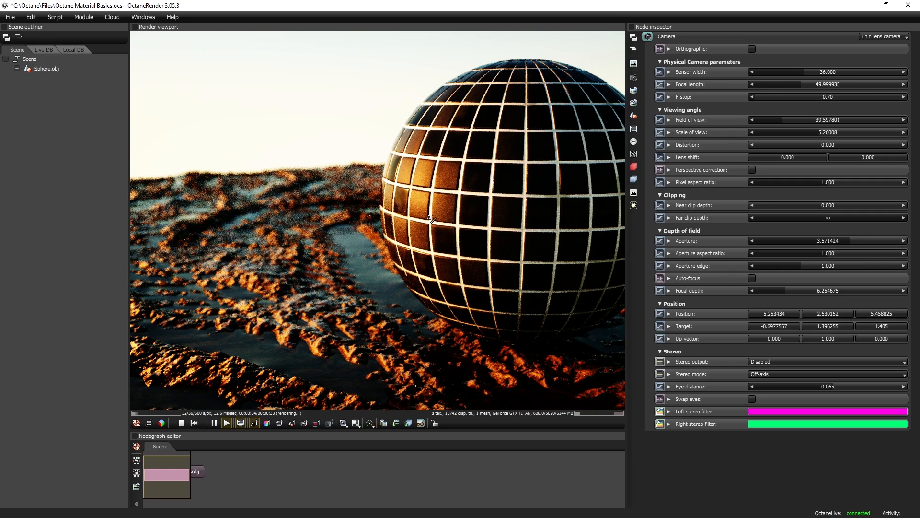
left_click(338, 174)
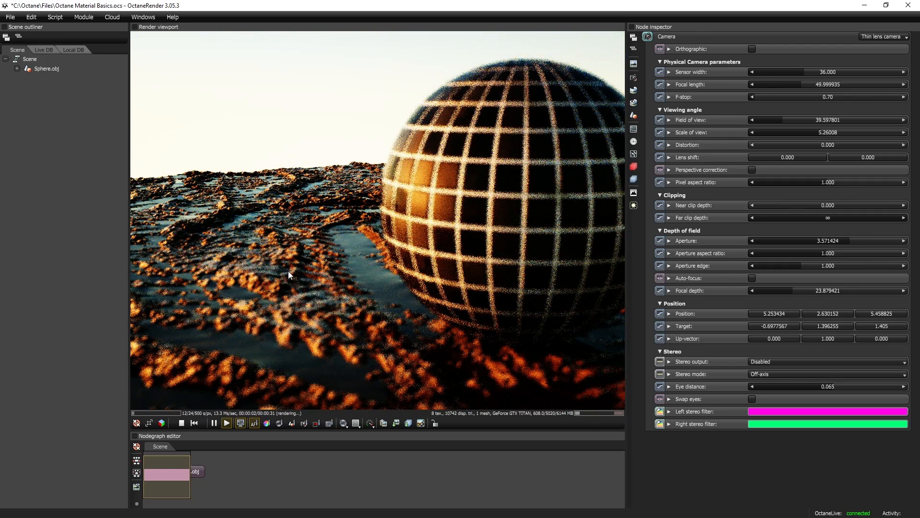
left_click_drag(288, 271, 401, 286)
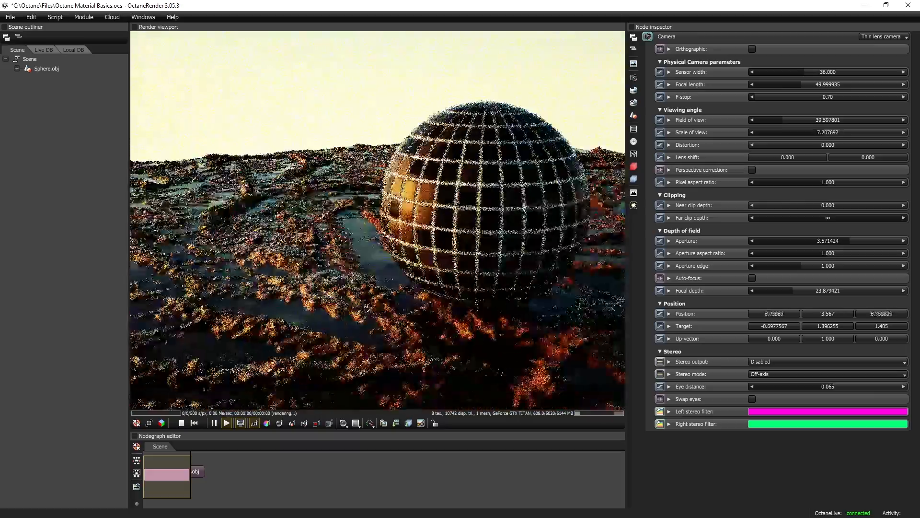